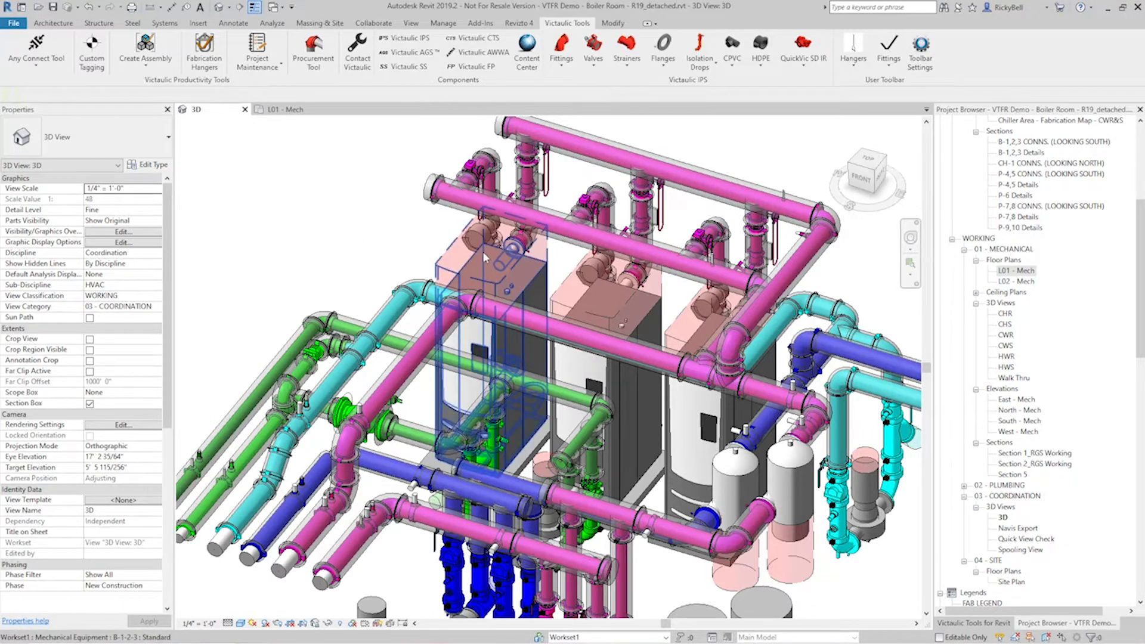
Check the system type of the long magenta header pipe in front of the boilers
{"action": "middle_click_drag", "start_coordinate": [481, 252], "coordinate": [467, 247], "text": "shift"}
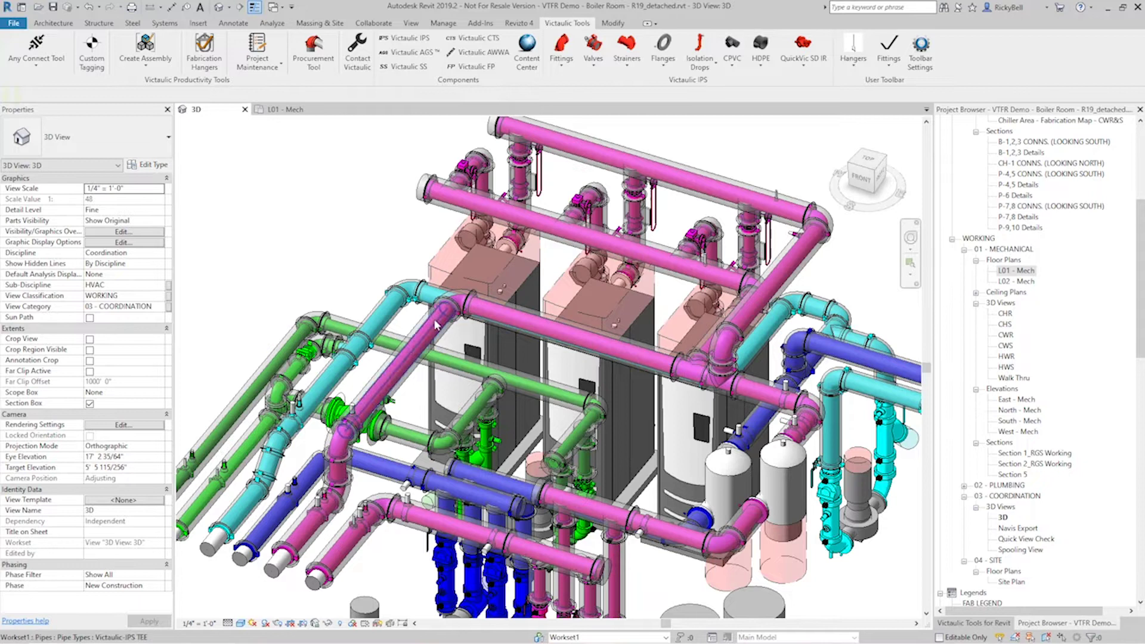
{"action": "left_click", "coordinate": [552, 338]}
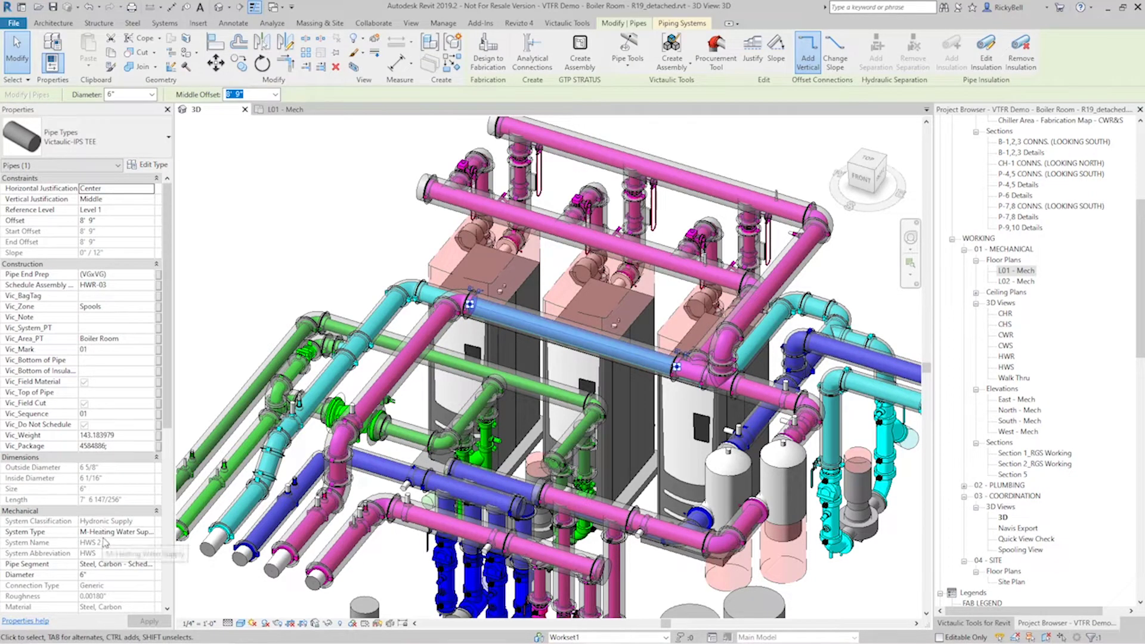
{"action": "left_click", "coordinate": [343, 275]}
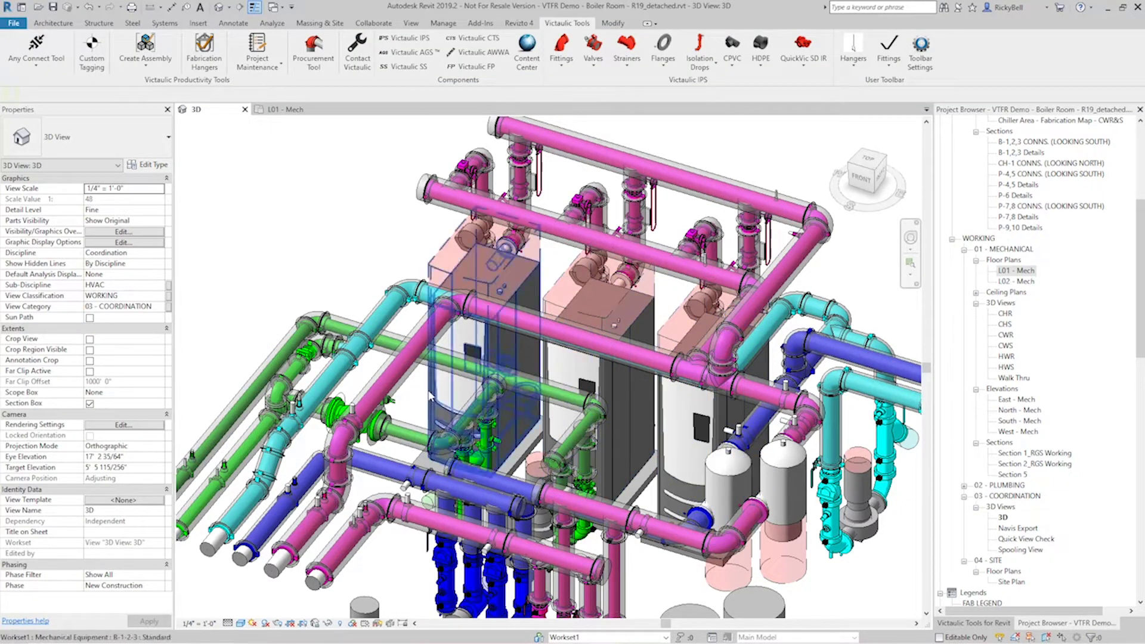
Delete the magenta rigid coupling joining the header tee to the adjacent lateral reducing tee
{"action": "scroll", "coordinate": [669, 389], "scroll_direction": "up", "scroll_amount": 5}
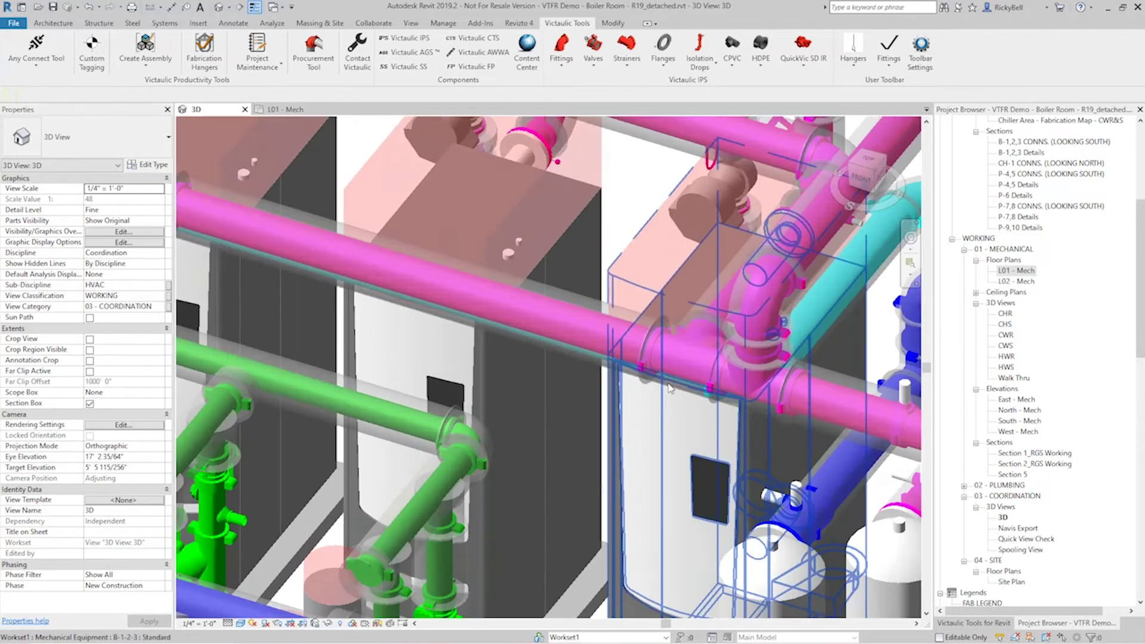
{"action": "scroll", "coordinate": [670, 389], "scroll_direction": "up", "scroll_amount": 4}
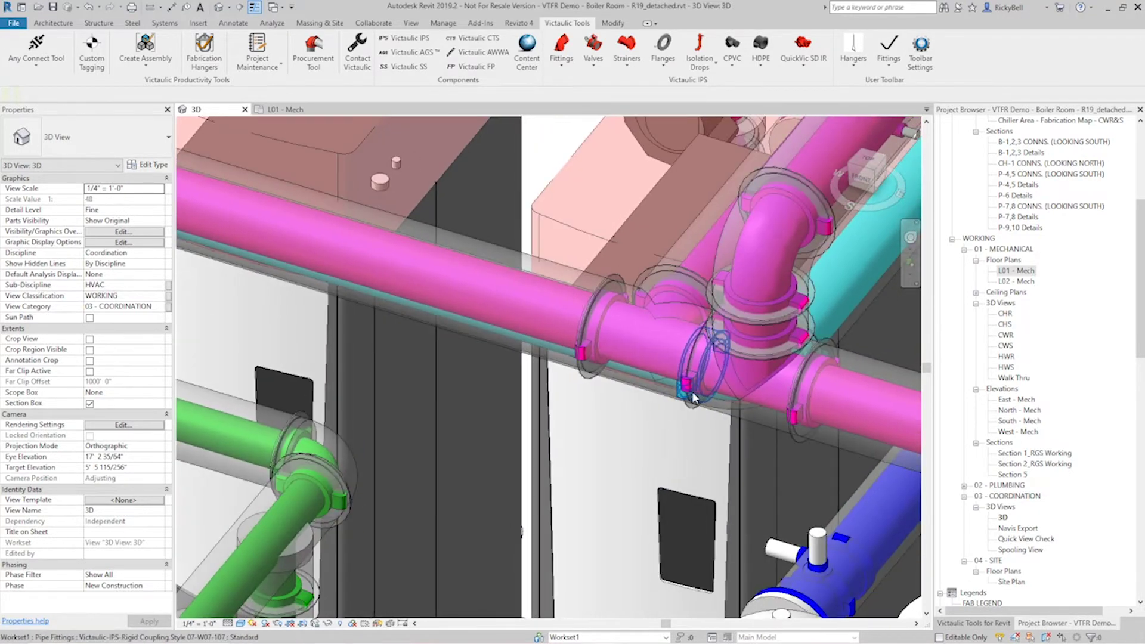
{"action": "left_click", "coordinate": [691, 397]}
{"action": "middle_click_drag", "start_coordinate": [598, 426], "coordinate": [655, 404], "text": "shift"}
{"action": "left_click", "coordinate": [745, 369]}
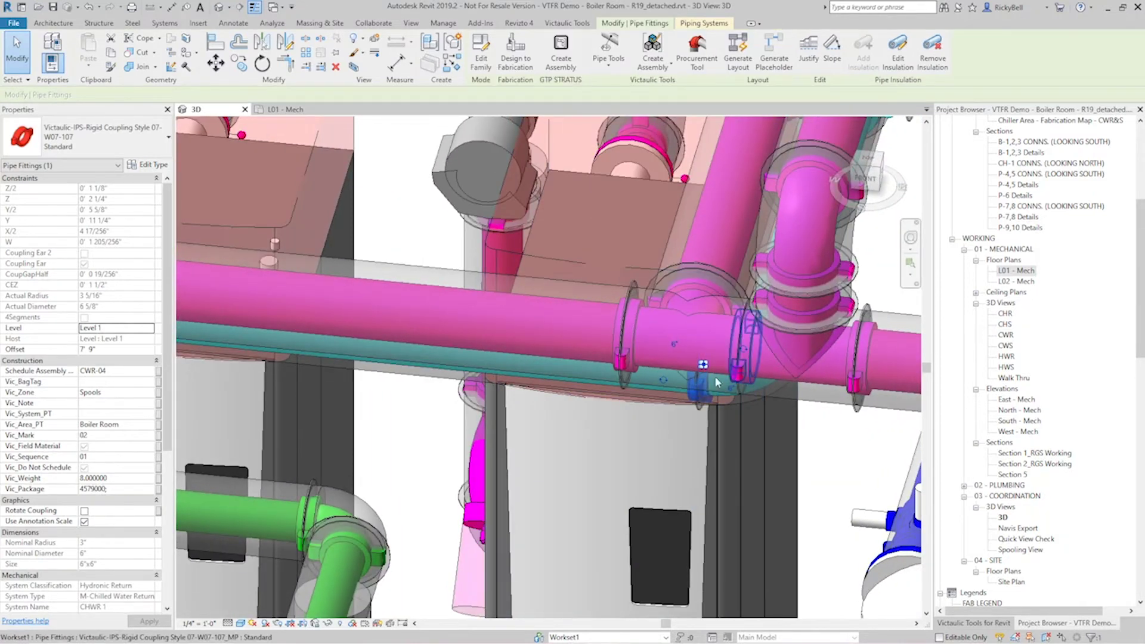
{"action": "key", "text": "Escape"}
Select the whole connected heating water pipe branch that includes the long header in front of the boilers
{"action": "scroll", "coordinate": [699, 385], "scroll_direction": "down", "scroll_amount": 3}
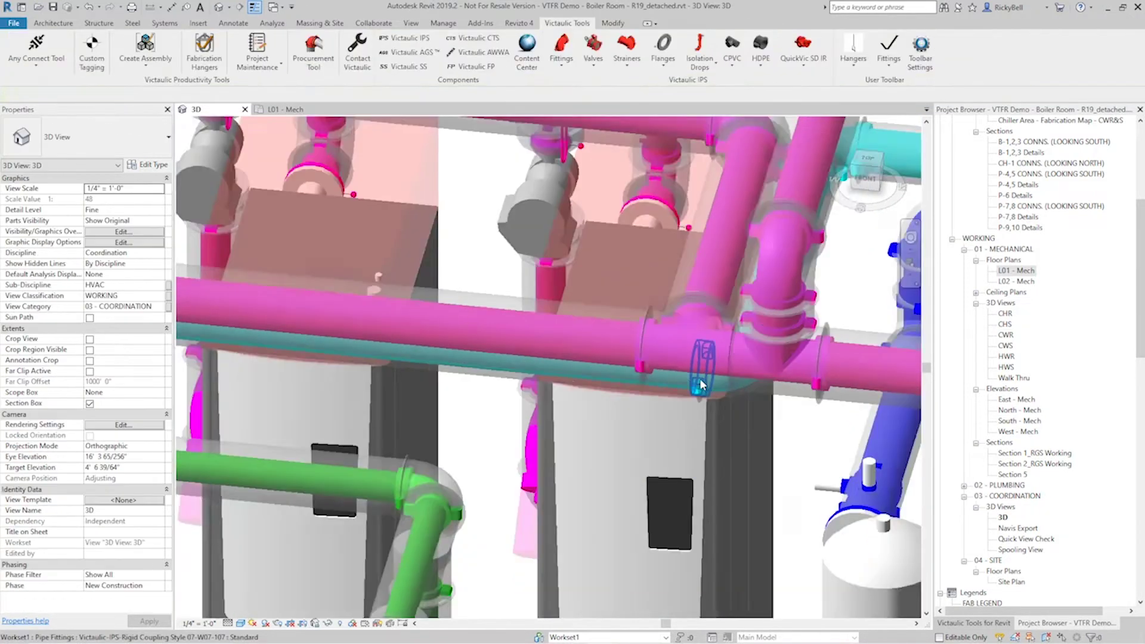
{"action": "scroll", "coordinate": [702, 379], "scroll_direction": "down", "scroll_amount": 5}
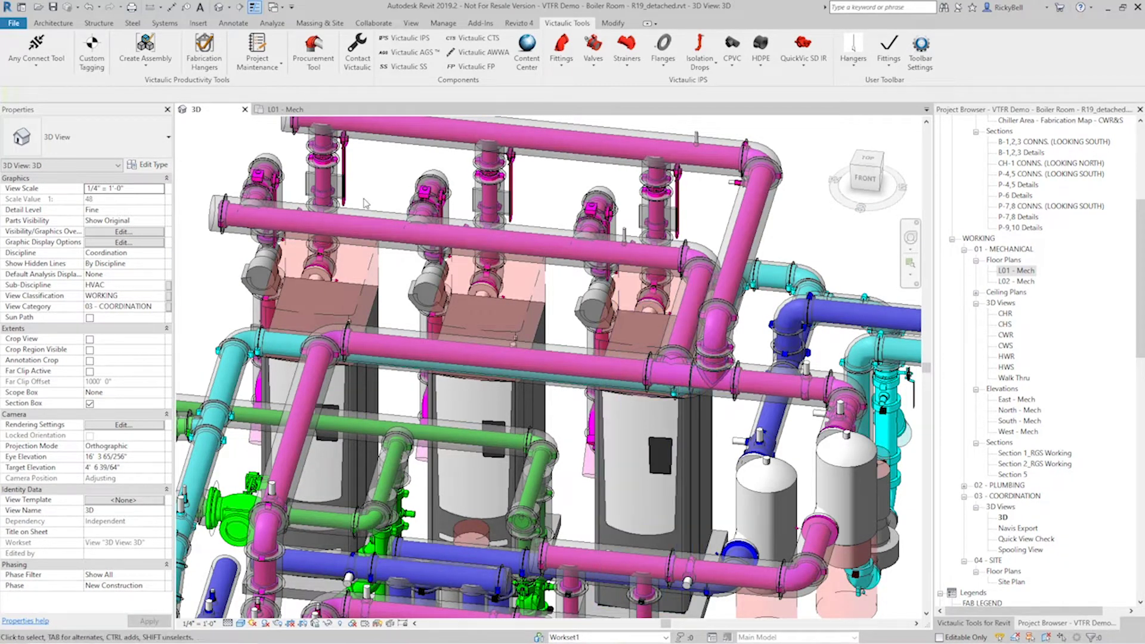
{"action": "middle_click_drag", "start_coordinate": [289, 346], "coordinate": [486, 412]}
{"action": "left_click", "coordinate": [668, 382]}
{"action": "key", "text": "Escape"}
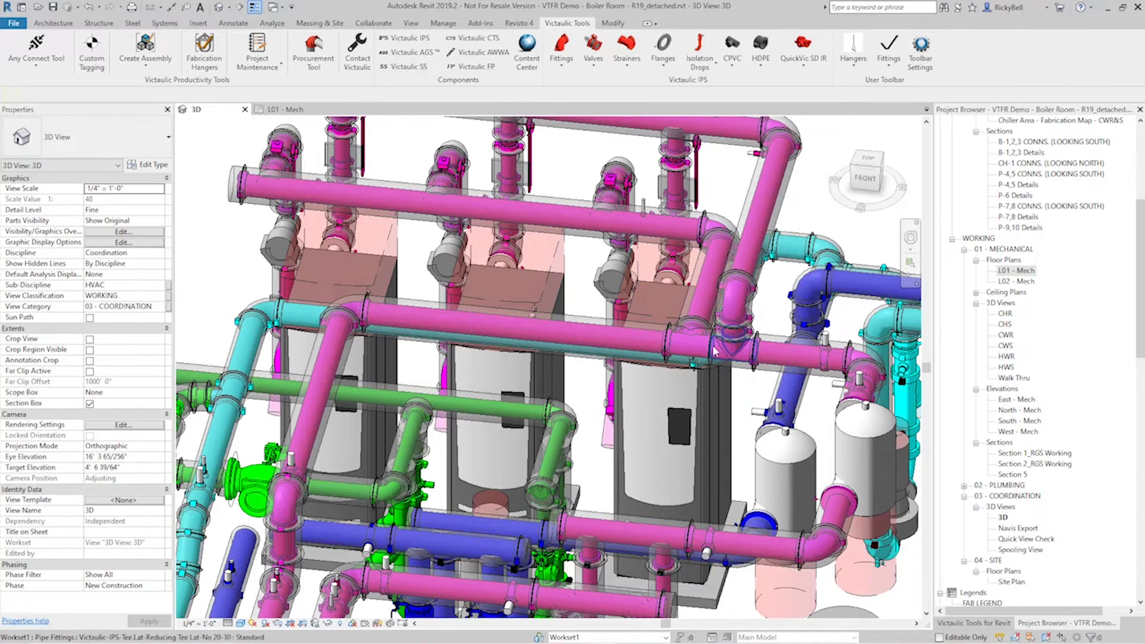
{"action": "middle_click_drag", "start_coordinate": [686, 352], "coordinate": [670, 362]}
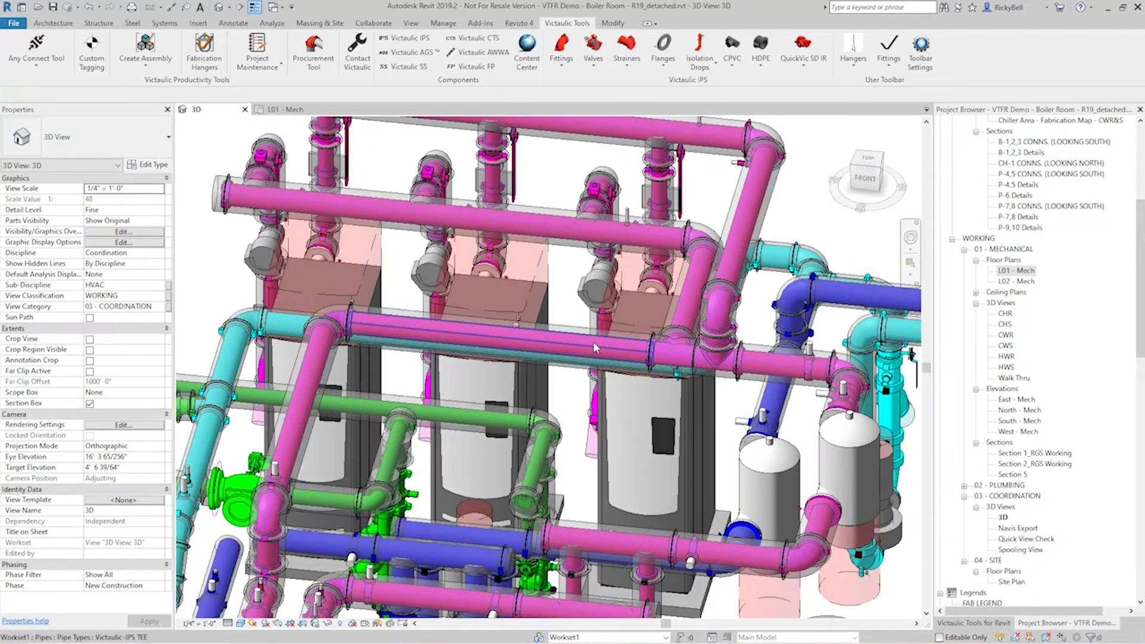
{"action": "key", "text": "Tab"}
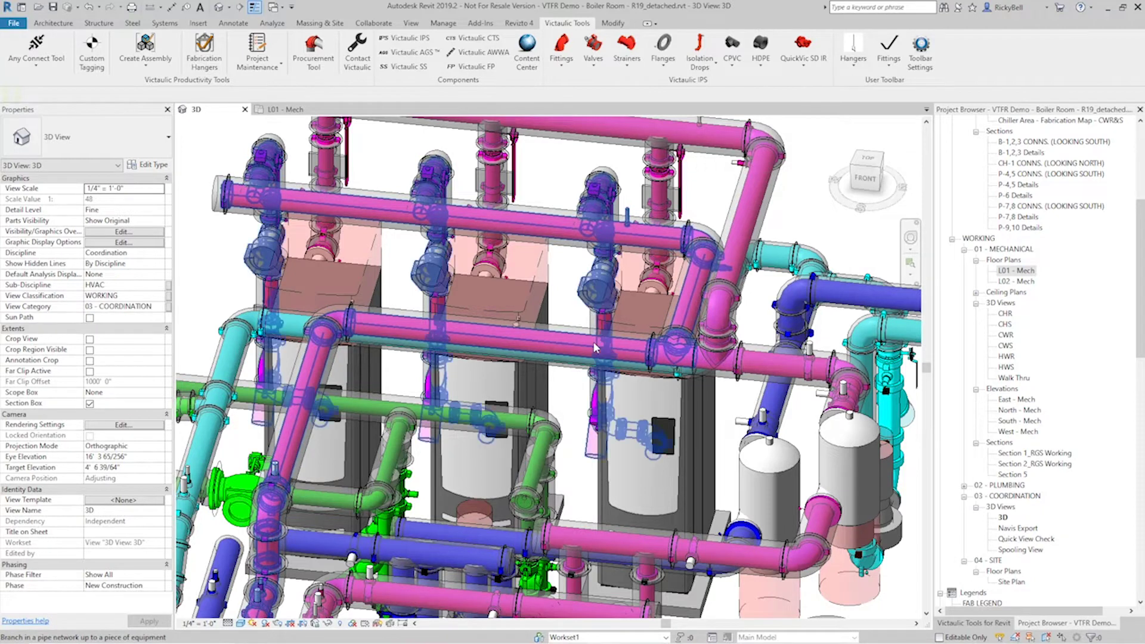
{"action": "left_click", "coordinate": [595, 347]}
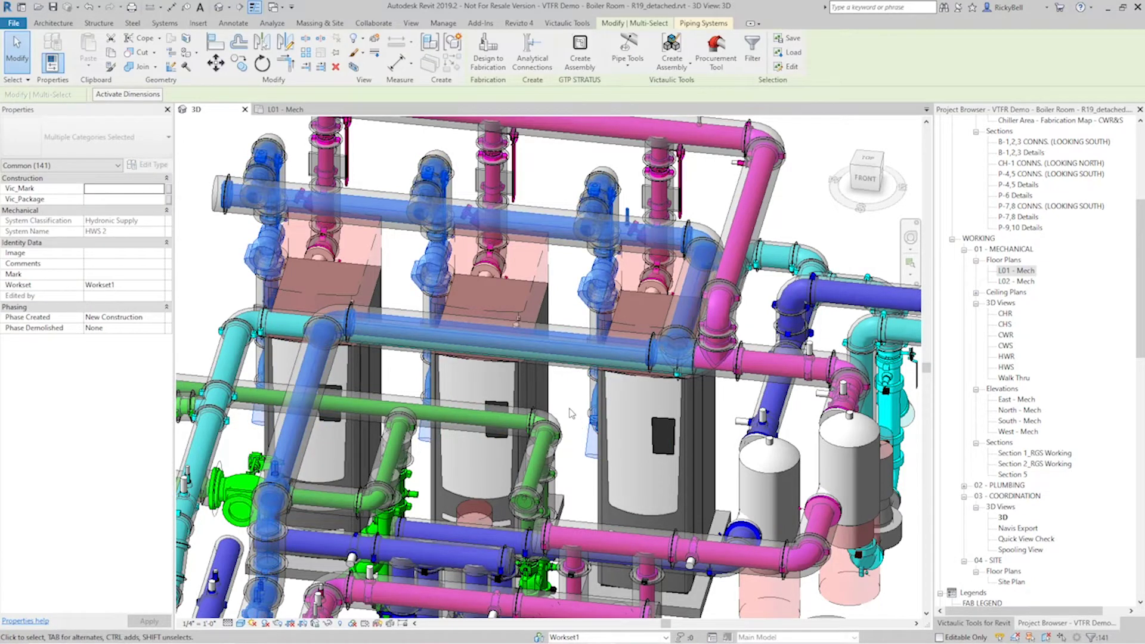
Move the selected branch to the M-Heating Water Return system with the Systemizer tool
{"action": "left_click", "coordinate": [566, 23]}
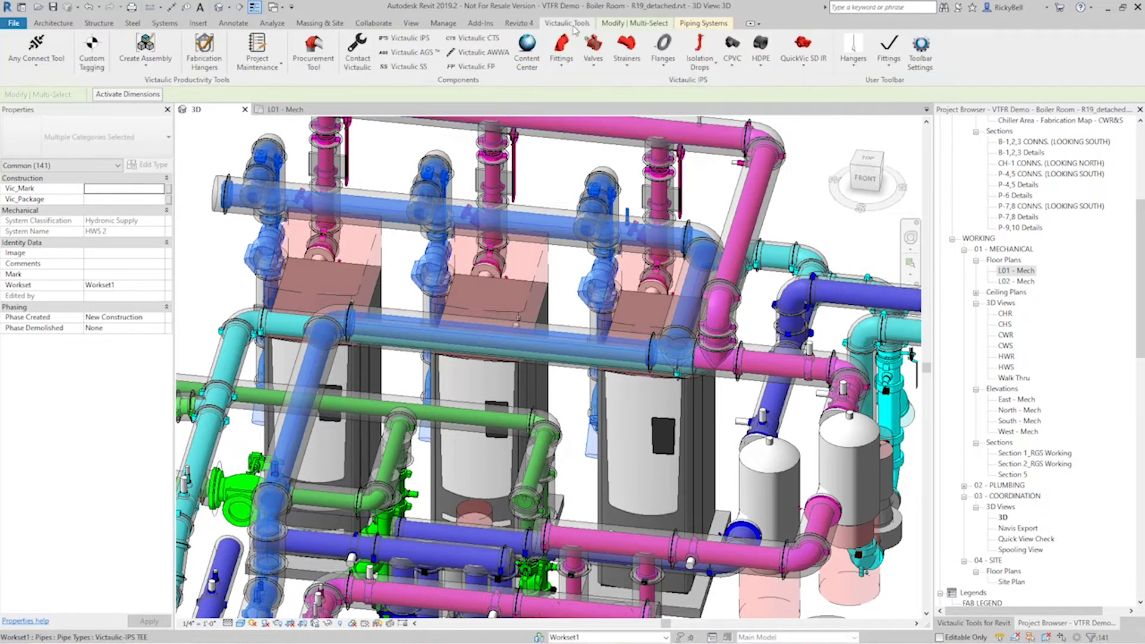
{"action": "left_click", "coordinate": [43, 67]}
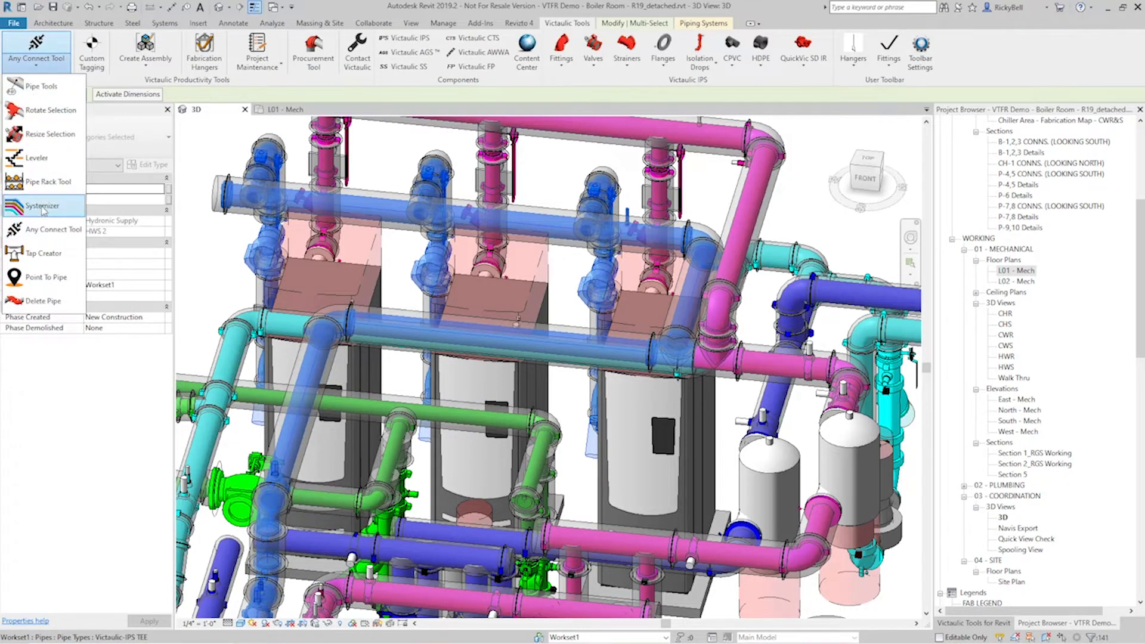
{"action": "left_click", "coordinate": [43, 207]}
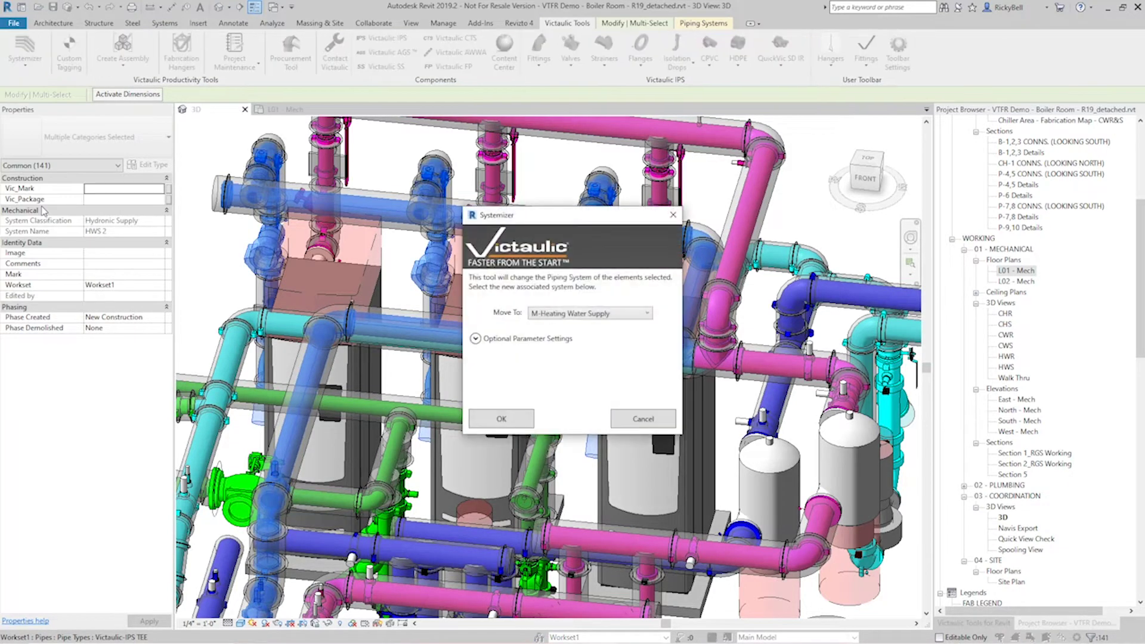
{"action": "left_click", "coordinate": [611, 314]}
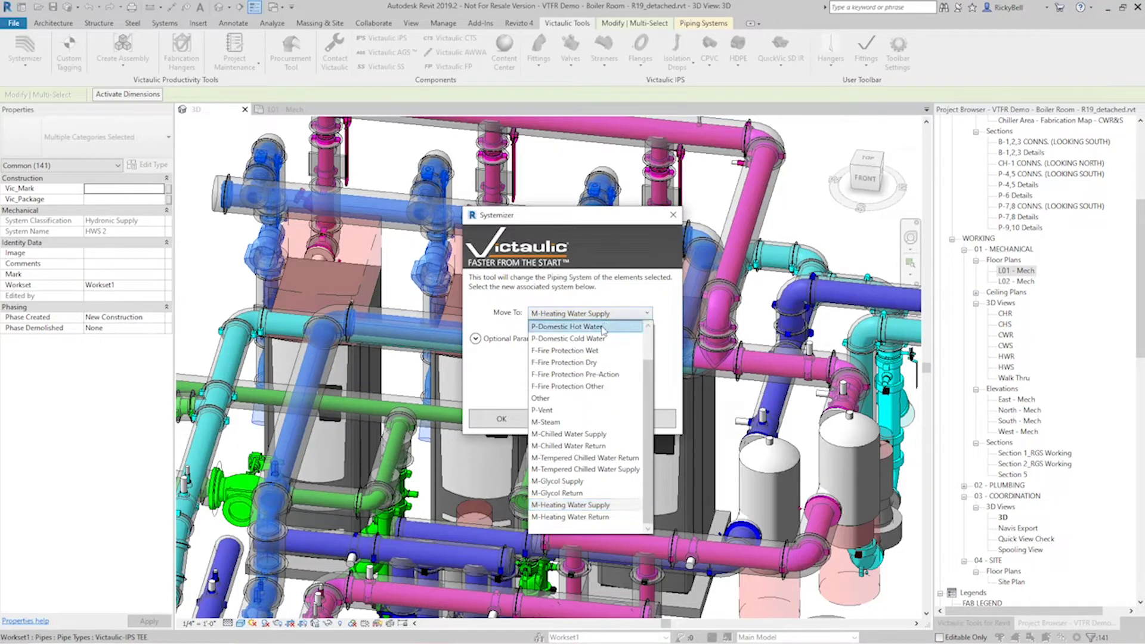
{"action": "left_click", "coordinate": [588, 517]}
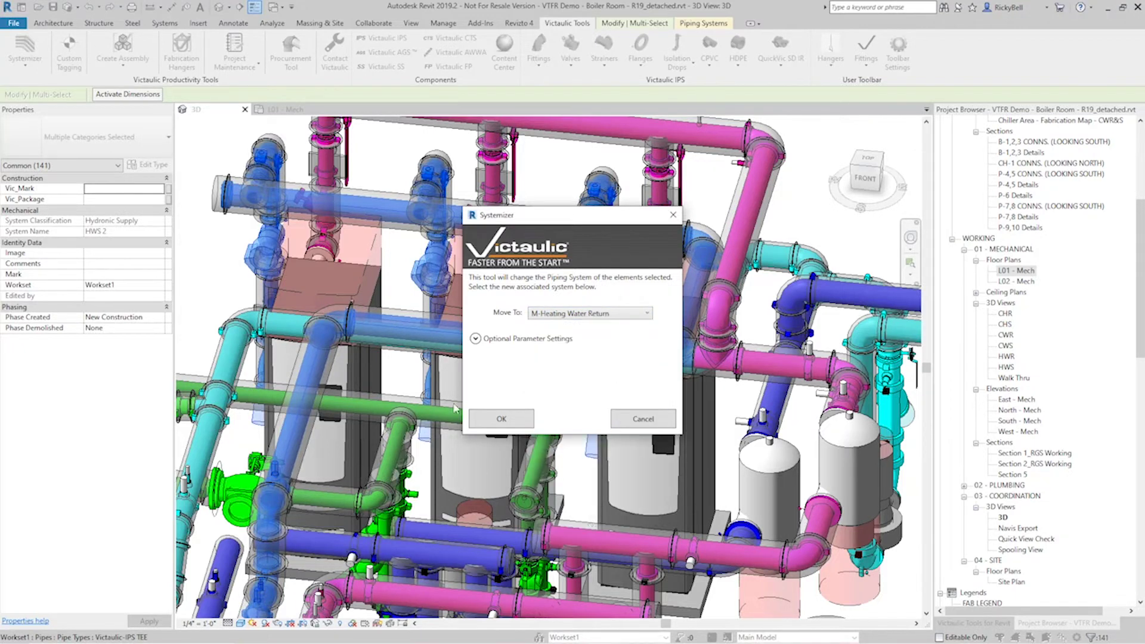
{"action": "left_click", "coordinate": [499, 422]}
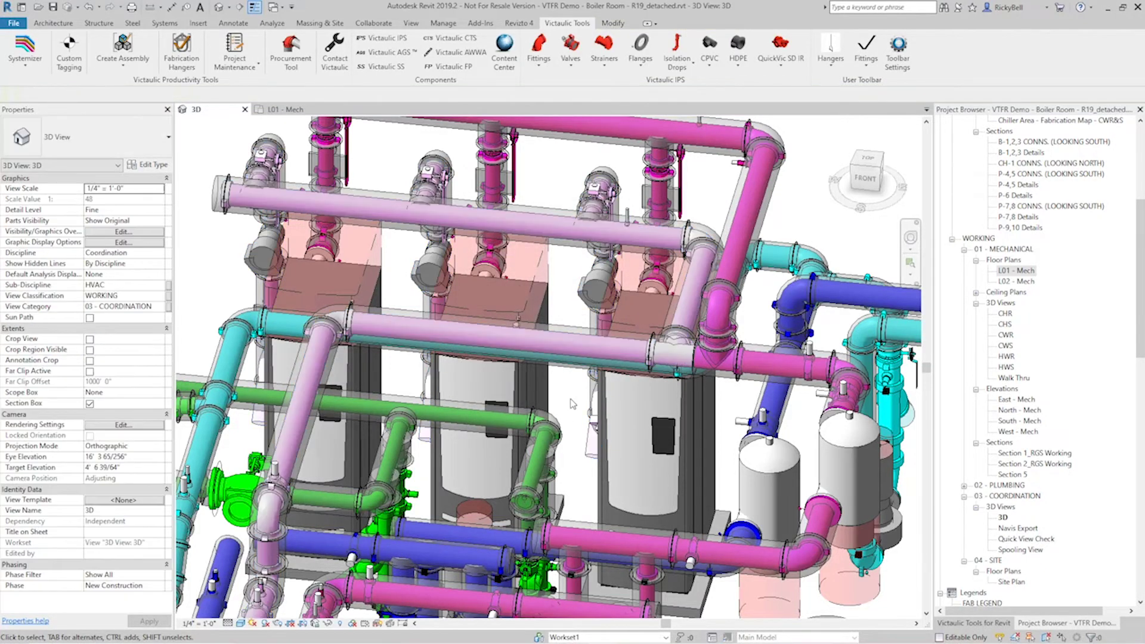
Check the system type of the reassigned header pipe in its properties
{"action": "middle_click_drag", "start_coordinate": [574, 407], "coordinate": [543, 358]}
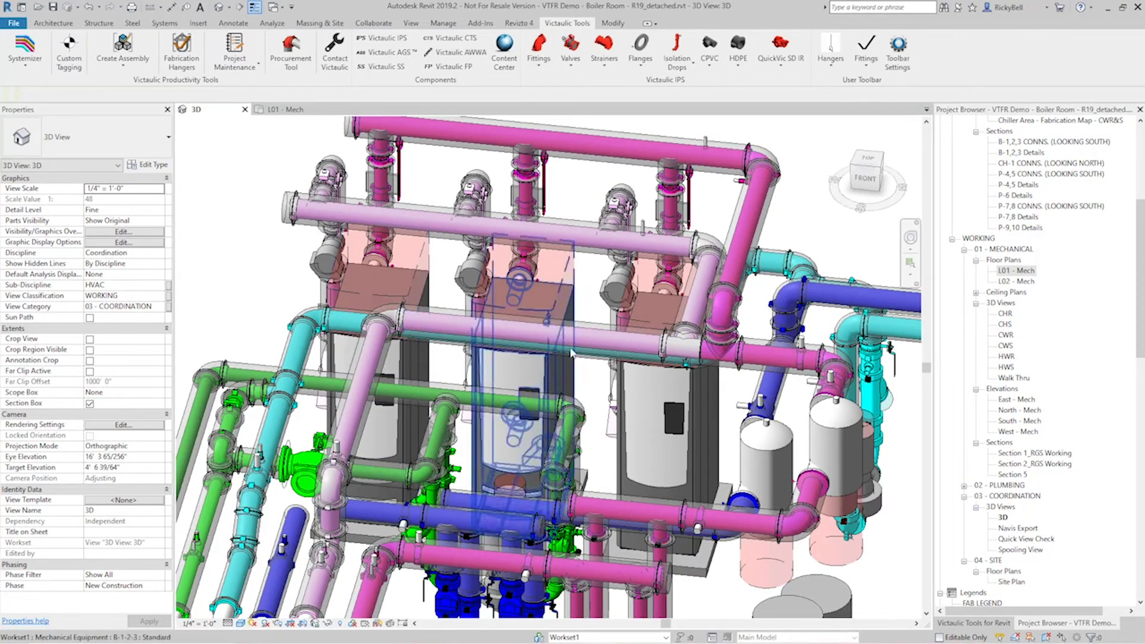
{"action": "left_click", "coordinate": [591, 340]}
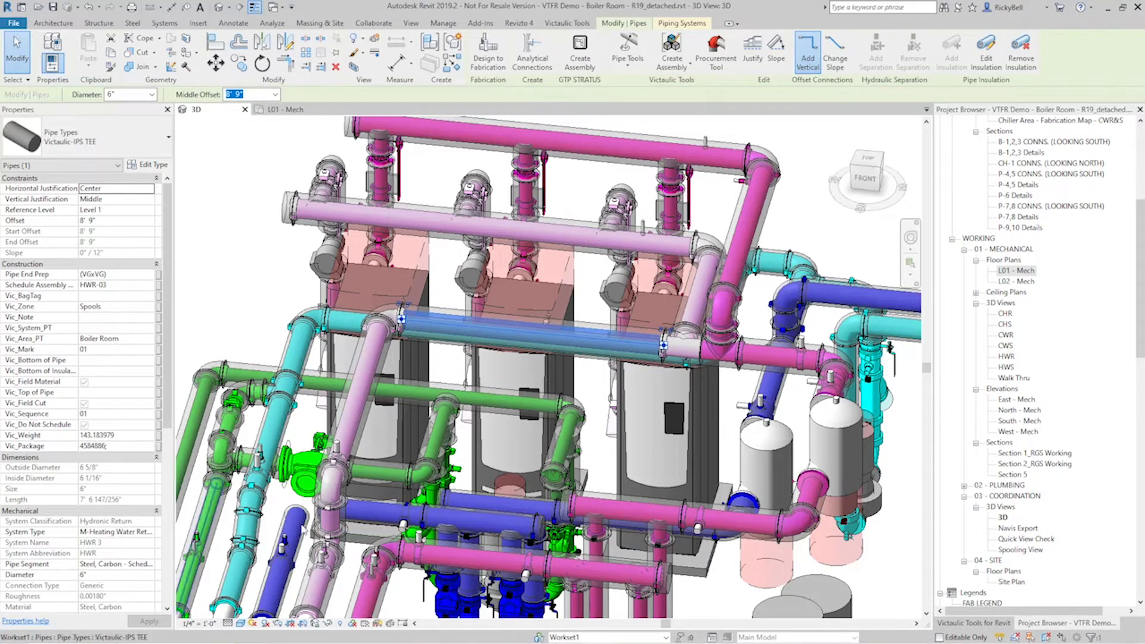
{"action": "left_click", "coordinate": [587, 288]}
Reconnect the header tee to the adjacent lateral reducing tee with the Any Connect Tool
{"action": "scroll", "coordinate": [716, 349], "scroll_direction": "up", "scroll_amount": 6}
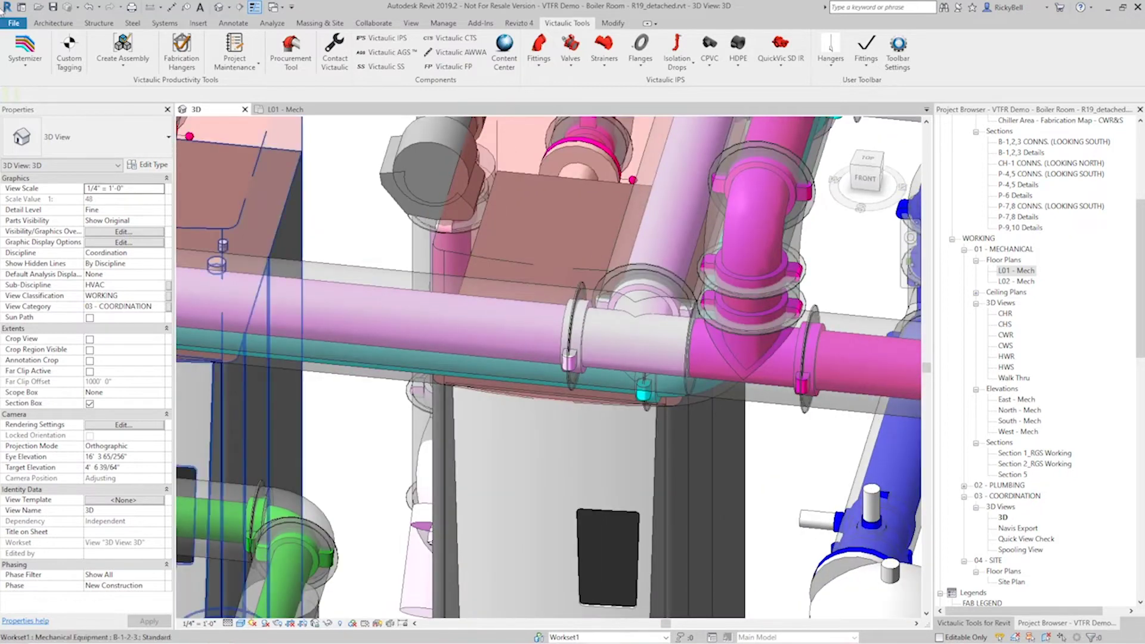
{"action": "left_click", "coordinate": [14, 67]}
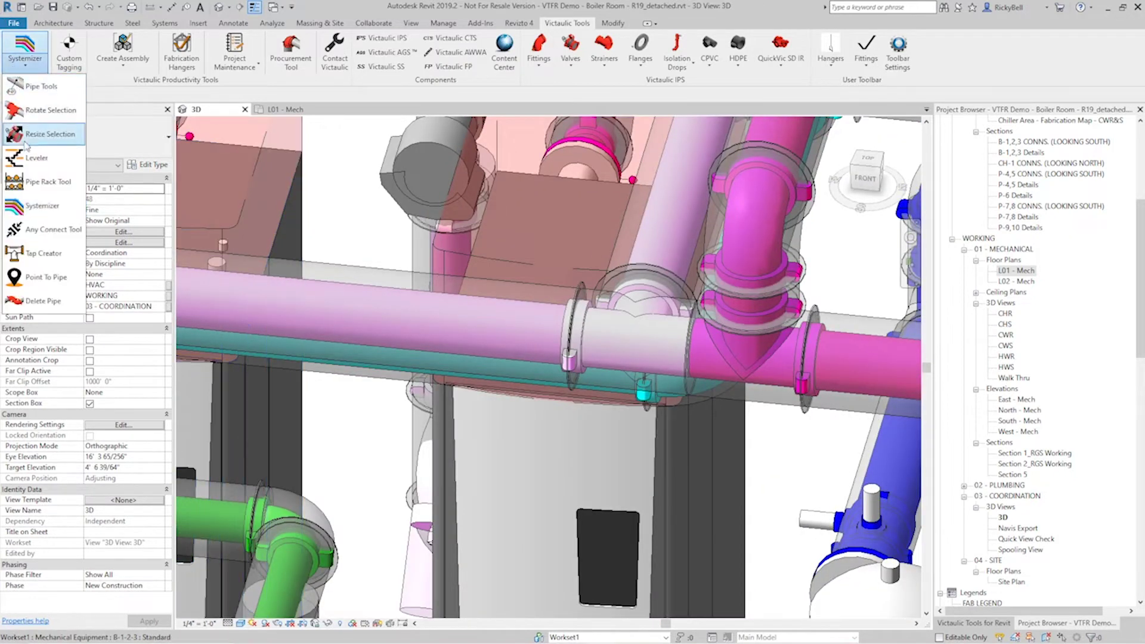
{"action": "left_click", "coordinate": [41, 231]}
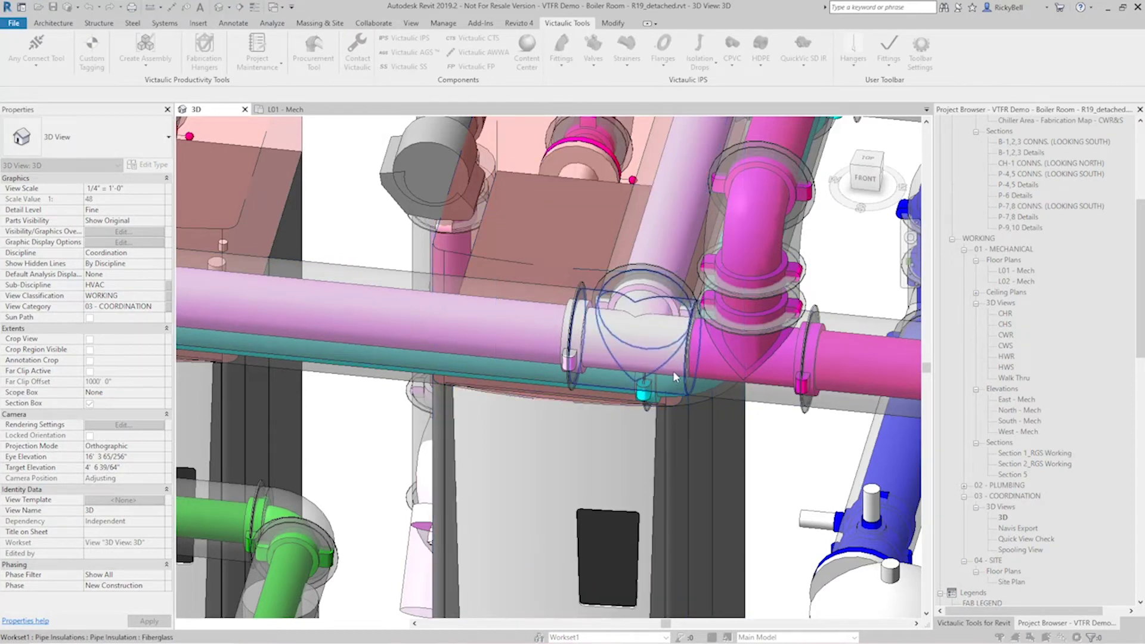
{"action": "scroll", "coordinate": [673, 371], "scroll_direction": "up", "scroll_amount": 2}
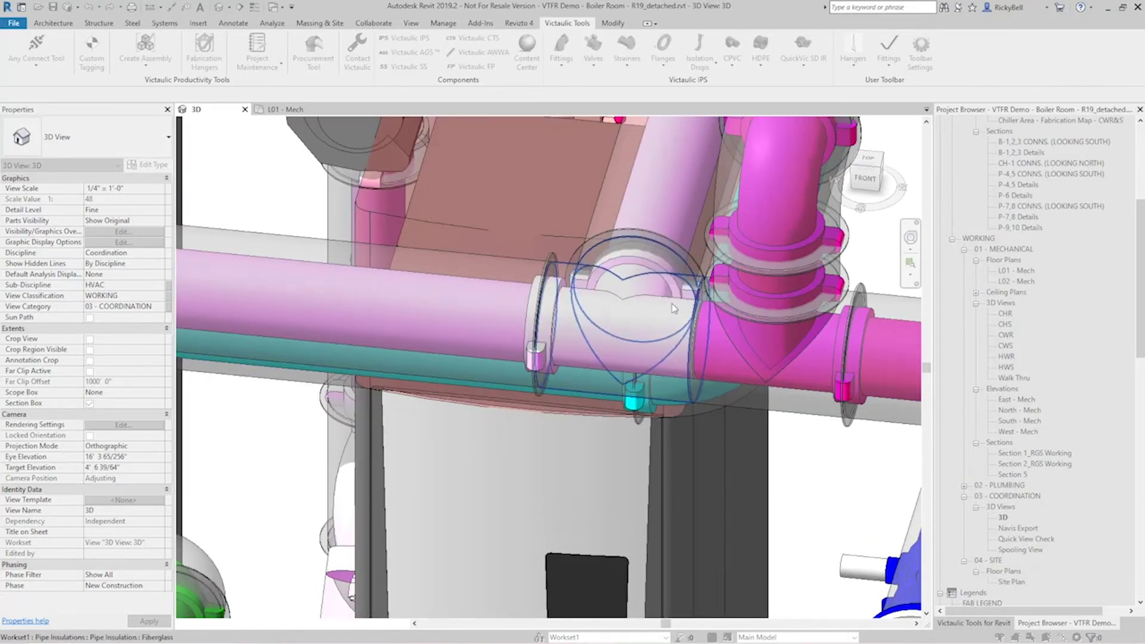
{"action": "middle_click_drag", "start_coordinate": [637, 356], "coordinate": [788, 475], "text": "shift"}
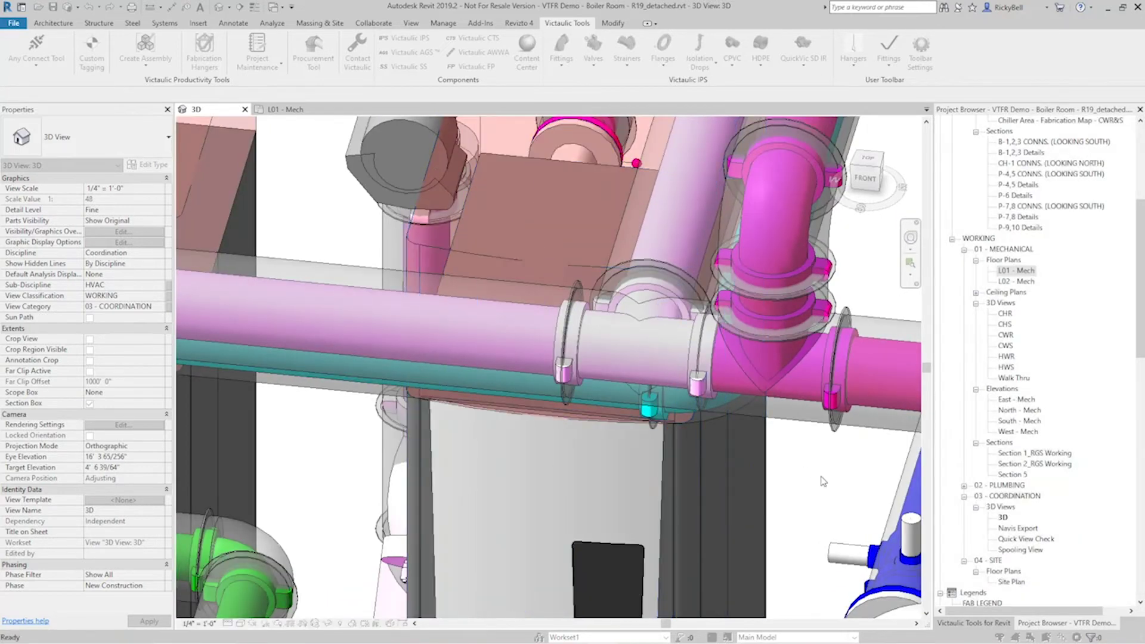
Examine the green three-way control valve and the open blue pipe end near it
{"action": "scroll", "coordinate": [824, 481], "scroll_direction": "down", "scroll_amount": 3}
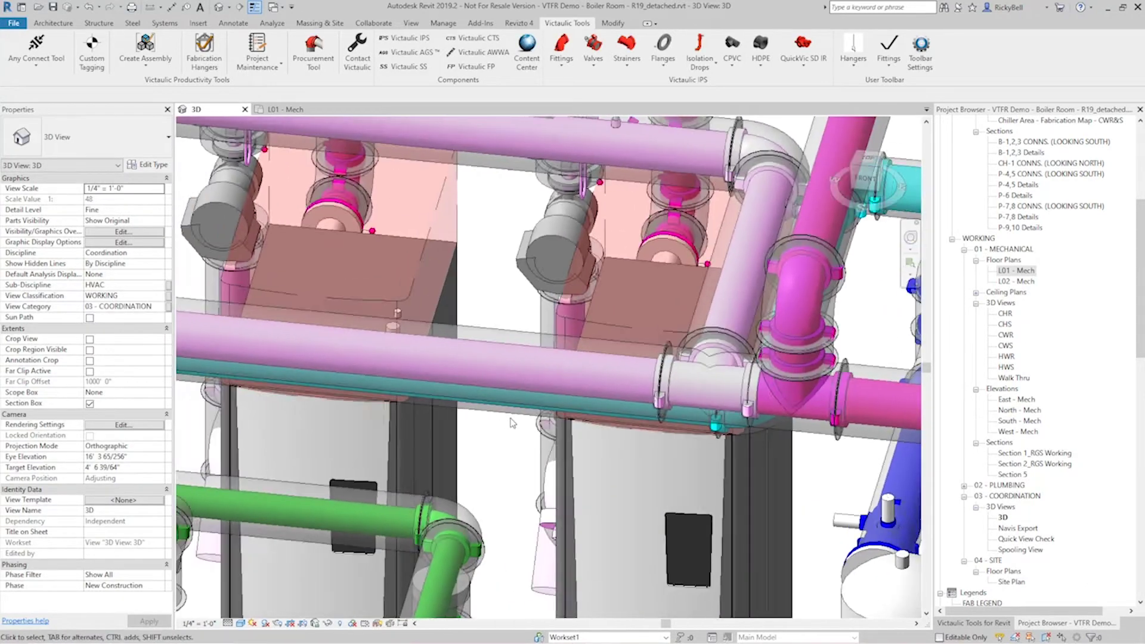
{"action": "scroll", "coordinate": [512, 422], "scroll_direction": "down", "scroll_amount": 3}
{"action": "middle_click_drag", "start_coordinate": [524, 421], "coordinate": [602, 413]}
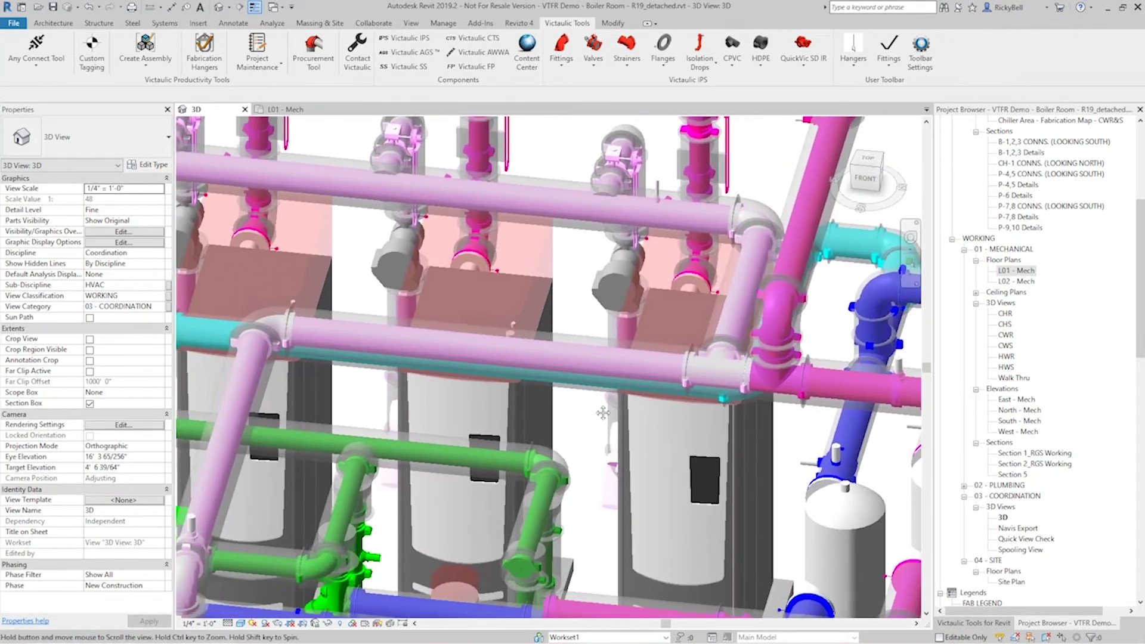
{"action": "scroll", "coordinate": [574, 418], "scroll_direction": "down", "scroll_amount": 3}
{"action": "scroll", "coordinate": [275, 509], "scroll_direction": "up", "scroll_amount": 3}
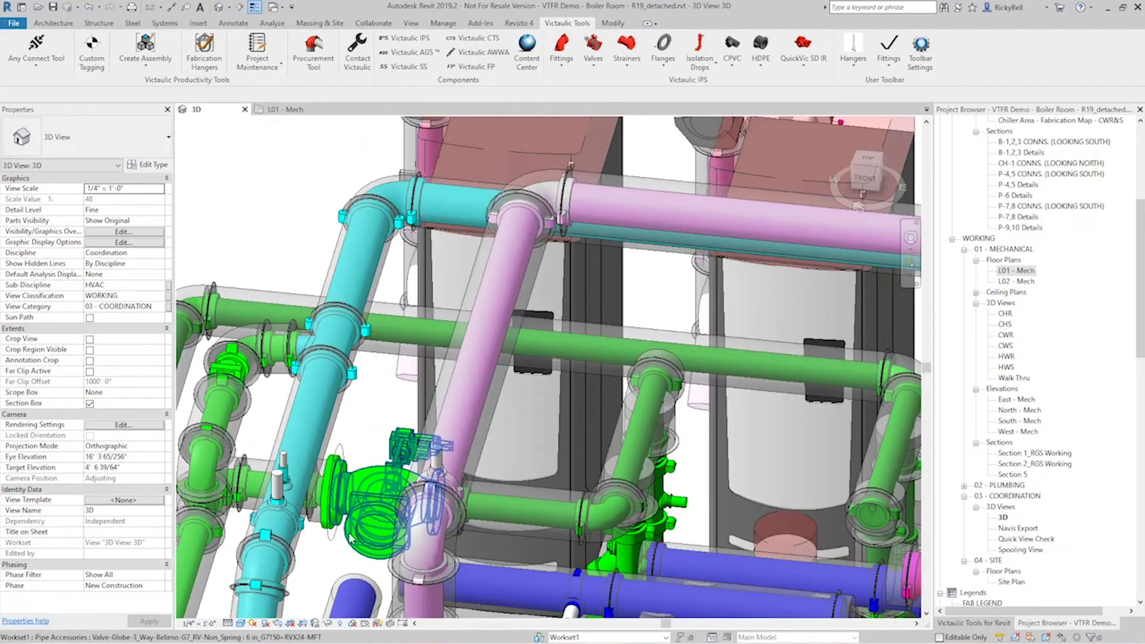
{"action": "left_click", "coordinate": [351, 538]}
{"action": "middle_click_drag", "start_coordinate": [358, 543], "coordinate": [352, 501], "text": "shift"}
{"action": "left_click", "coordinate": [356, 490]}
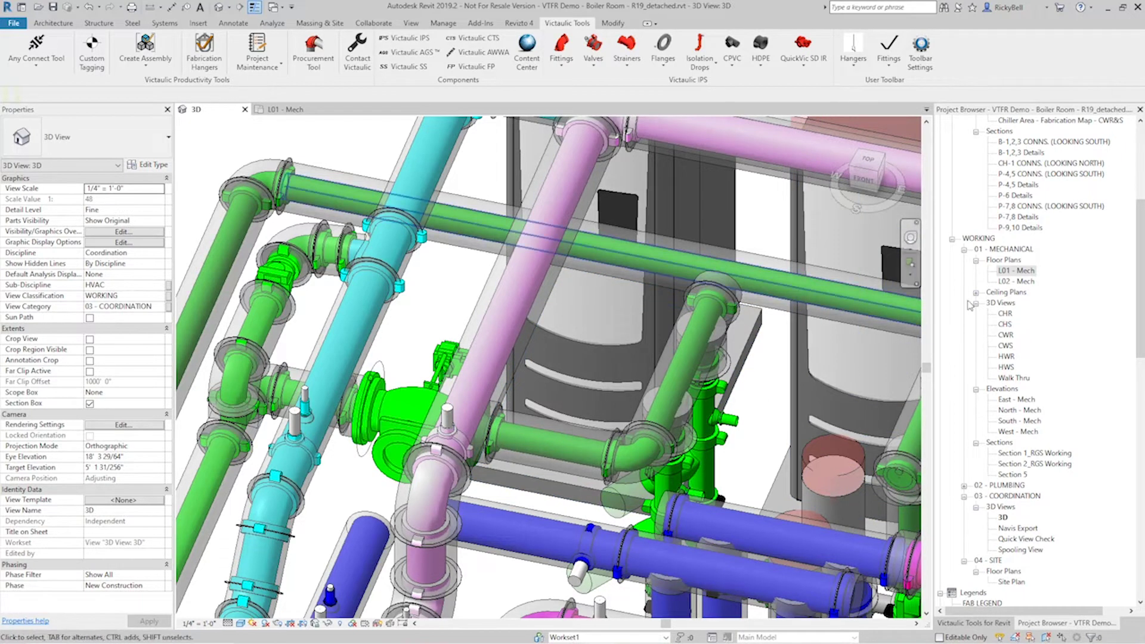
Switch to the L01 - Mech floor plan around the three-way valve
{"action": "left_click", "coordinate": [1016, 271]}
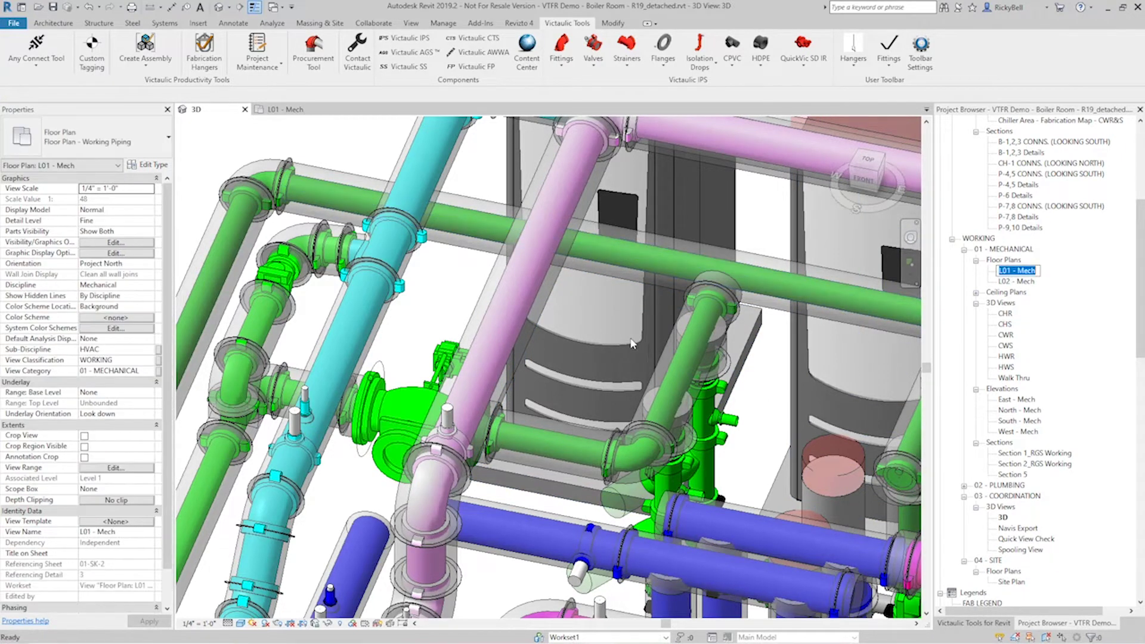
{"action": "left_click", "coordinate": [297, 110]}
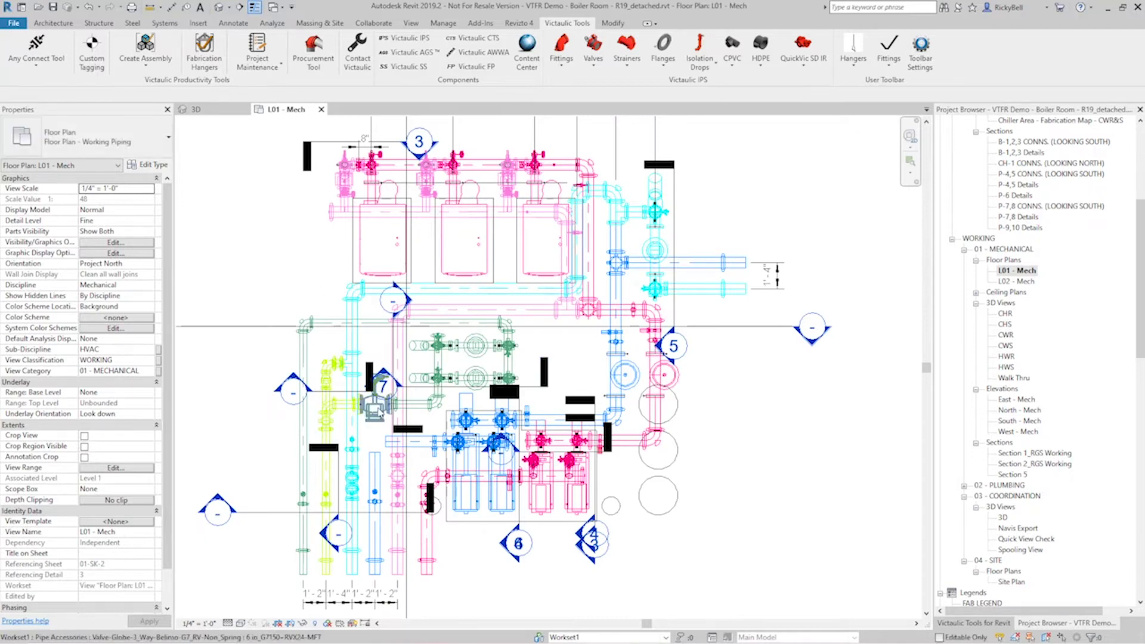
{"action": "scroll", "coordinate": [337, 454], "scroll_direction": "up", "scroll_amount": 2}
{"action": "scroll", "coordinate": [376, 430], "scroll_direction": "up", "scroll_amount": 4}
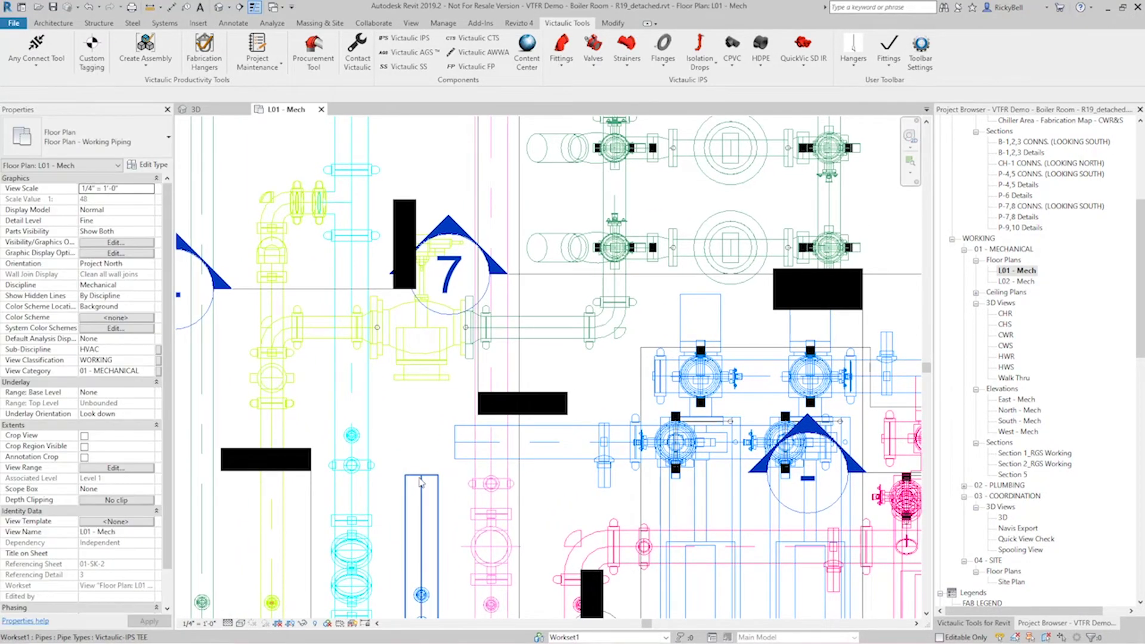
Extend the open end of the 6" chilled water supply pipe to the three-way valve's open port
{"action": "left_click", "coordinate": [420, 480]}
{"action": "scroll", "coordinate": [424, 484], "scroll_direction": "up", "scroll_amount": 2}
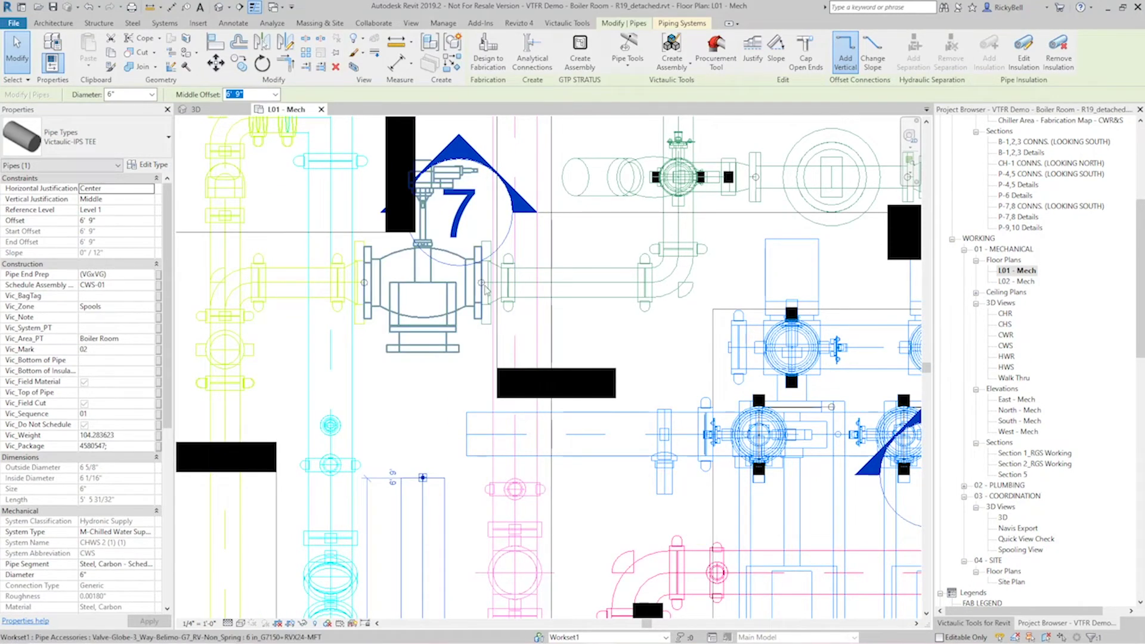
{"action": "middle_click_drag", "start_coordinate": [427, 384], "coordinate": [423, 392]}
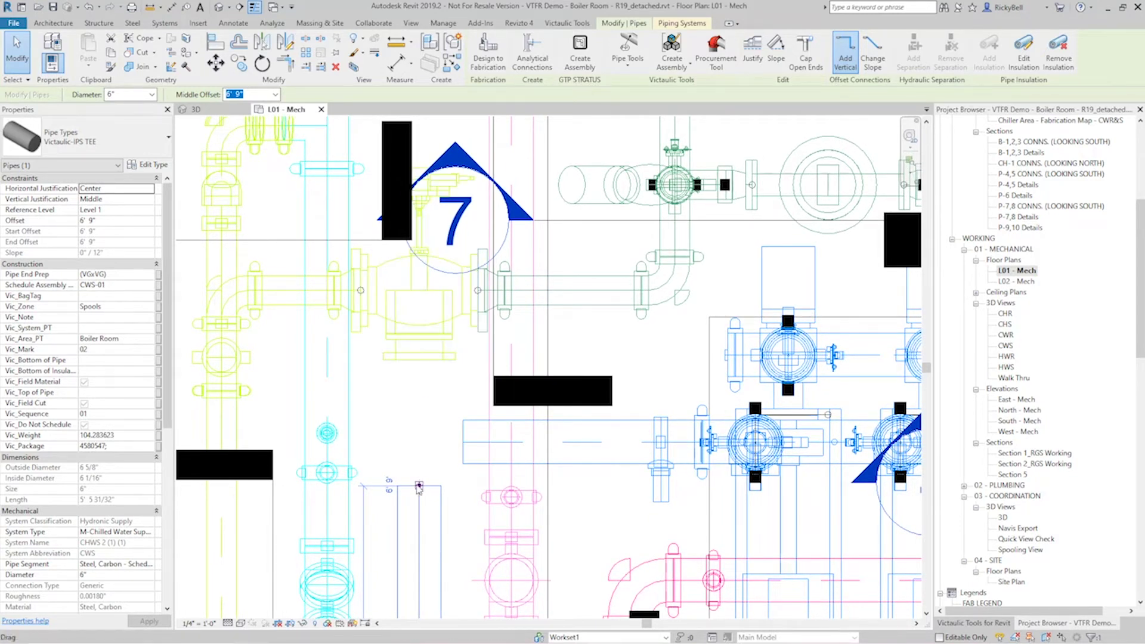
{"action": "left_click_drag", "start_coordinate": [419, 488], "coordinate": [421, 360]}
{"action": "left_click", "coordinate": [408, 422]}
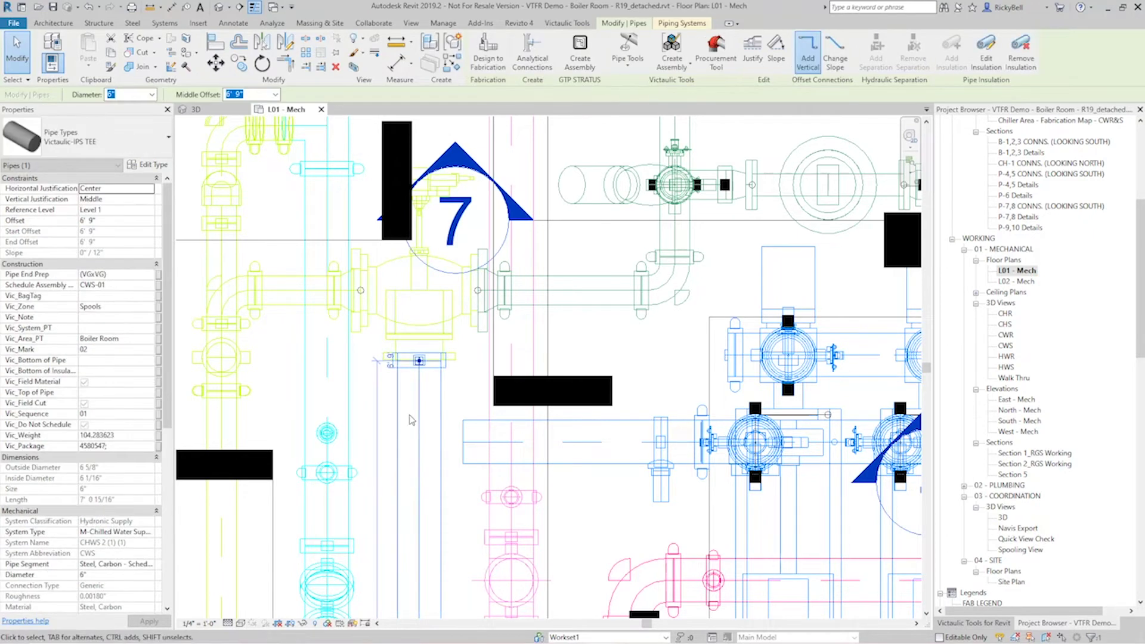
Place a S/761 Vic-300 Butterfly Valve LH in the vertical chilled water supply pipe below the three-way valve
{"action": "scroll", "coordinate": [466, 396], "scroll_direction": "up", "scroll_amount": 2}
{"action": "left_click", "coordinate": [458, 394]}
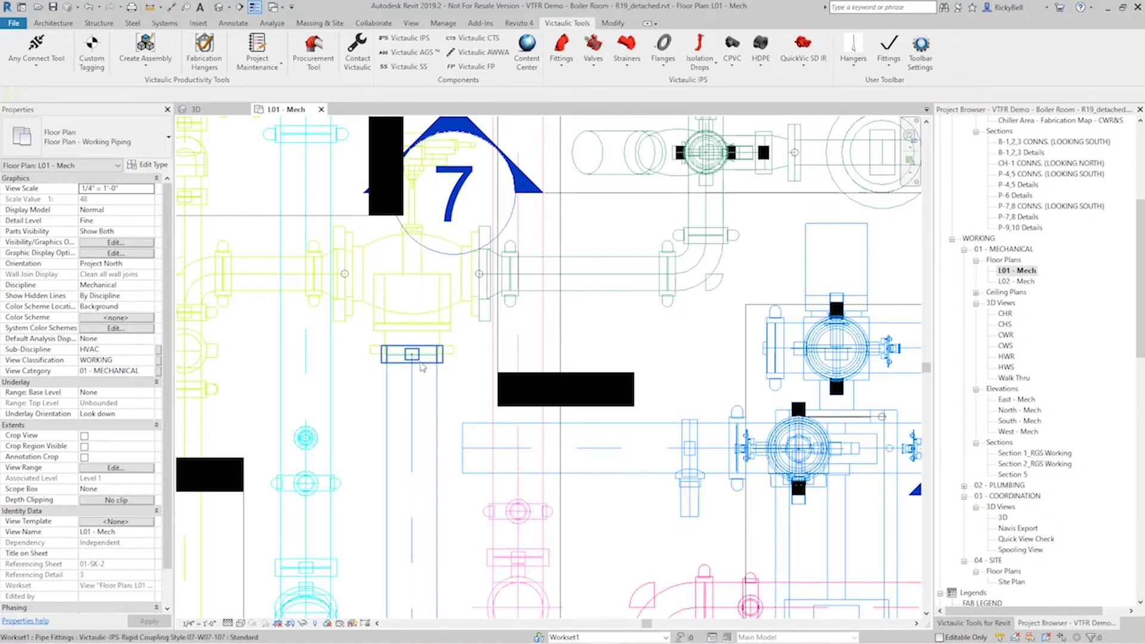
{"action": "middle_click_drag", "start_coordinate": [435, 389], "coordinate": [449, 380]}
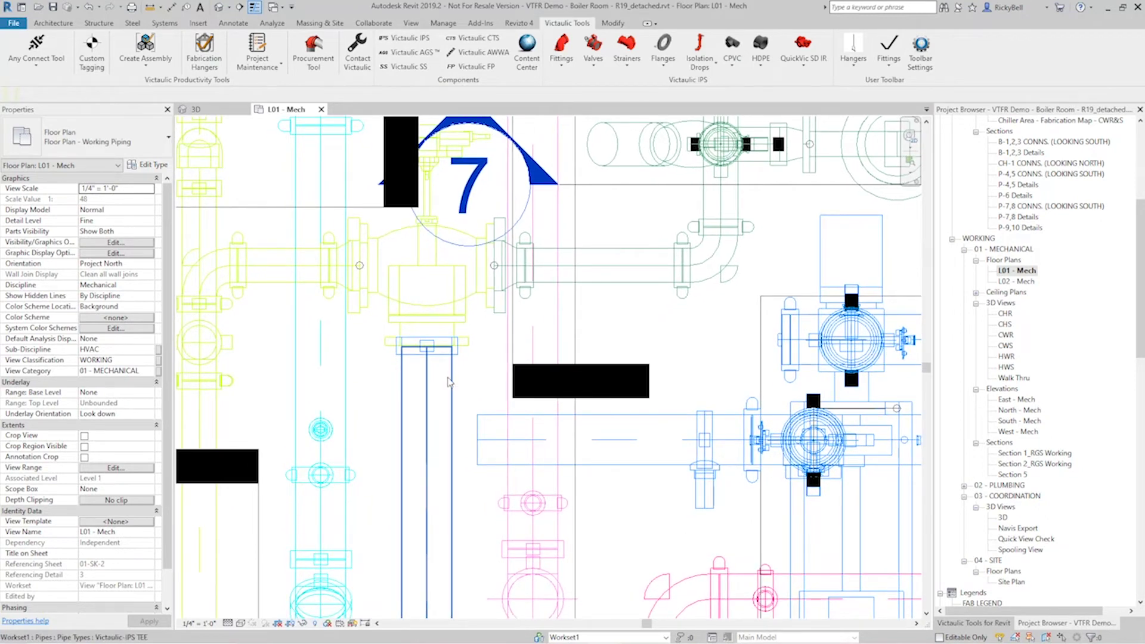
{"action": "scroll", "coordinate": [438, 377], "scroll_direction": "down", "scroll_amount": 2}
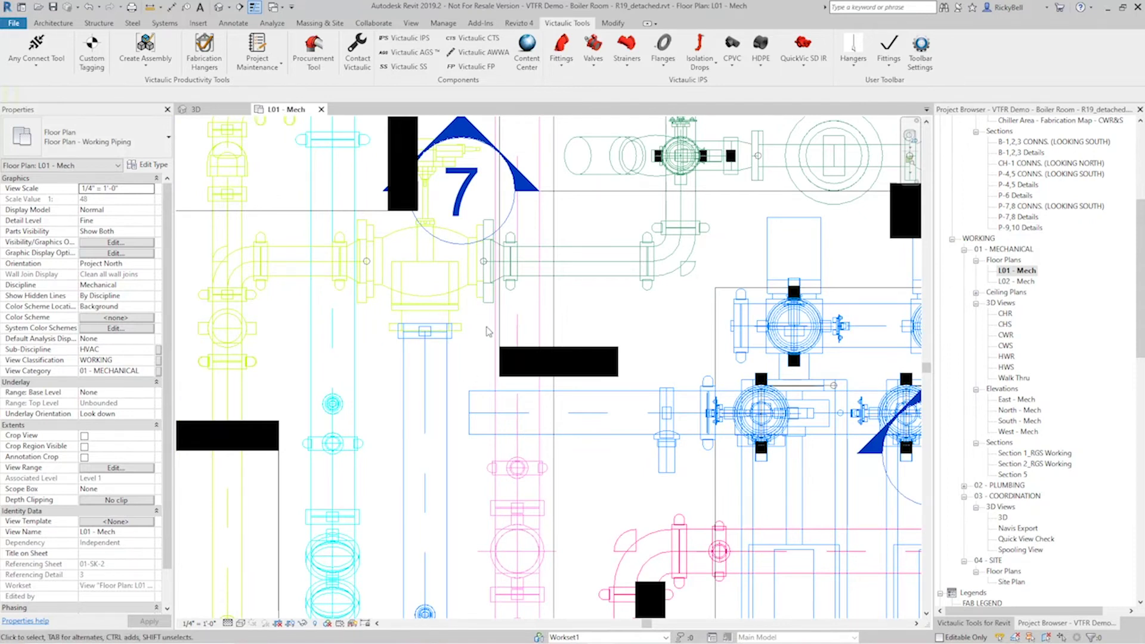
{"action": "left_click", "coordinate": [596, 59]}
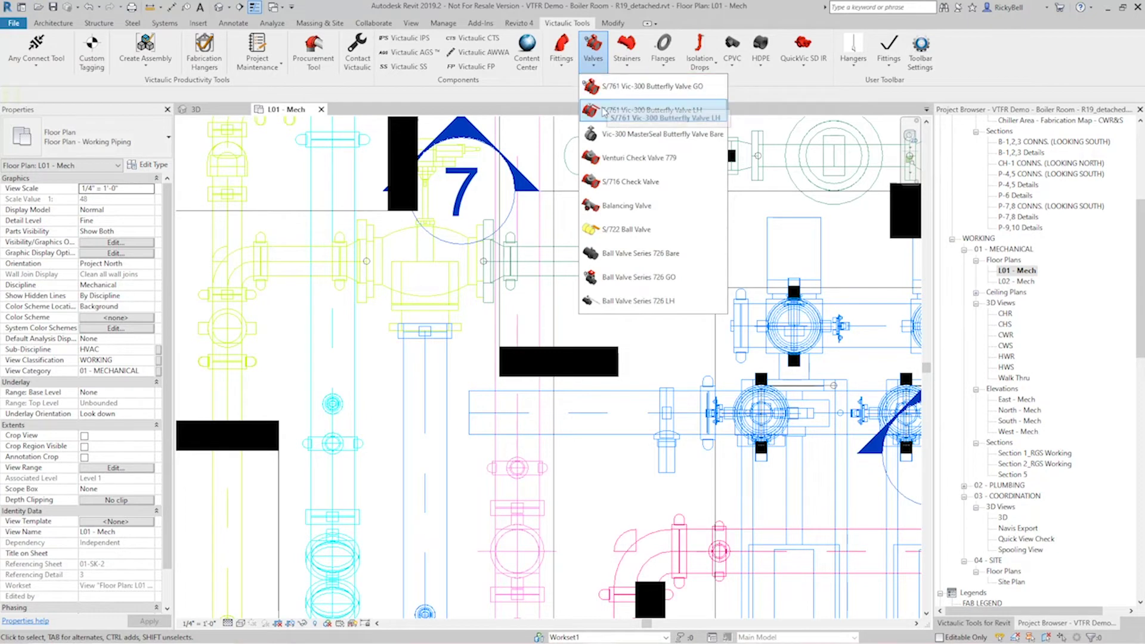
{"action": "left_click", "coordinate": [604, 111]}
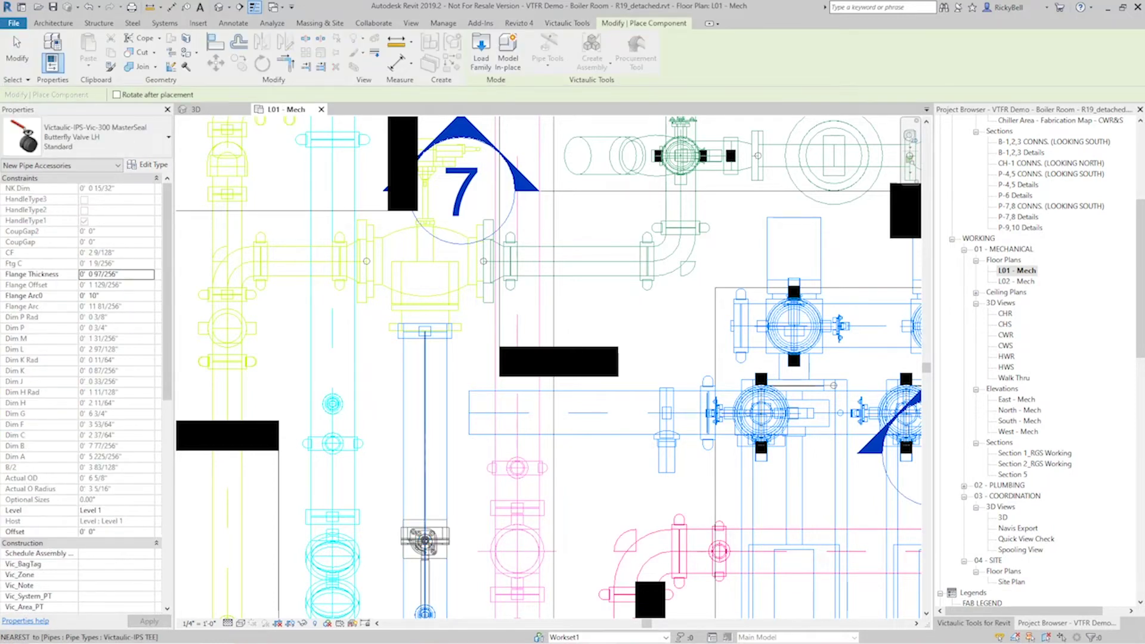
{"action": "left_click", "coordinate": [425, 540]}
{"action": "key", "text": "Escape"}
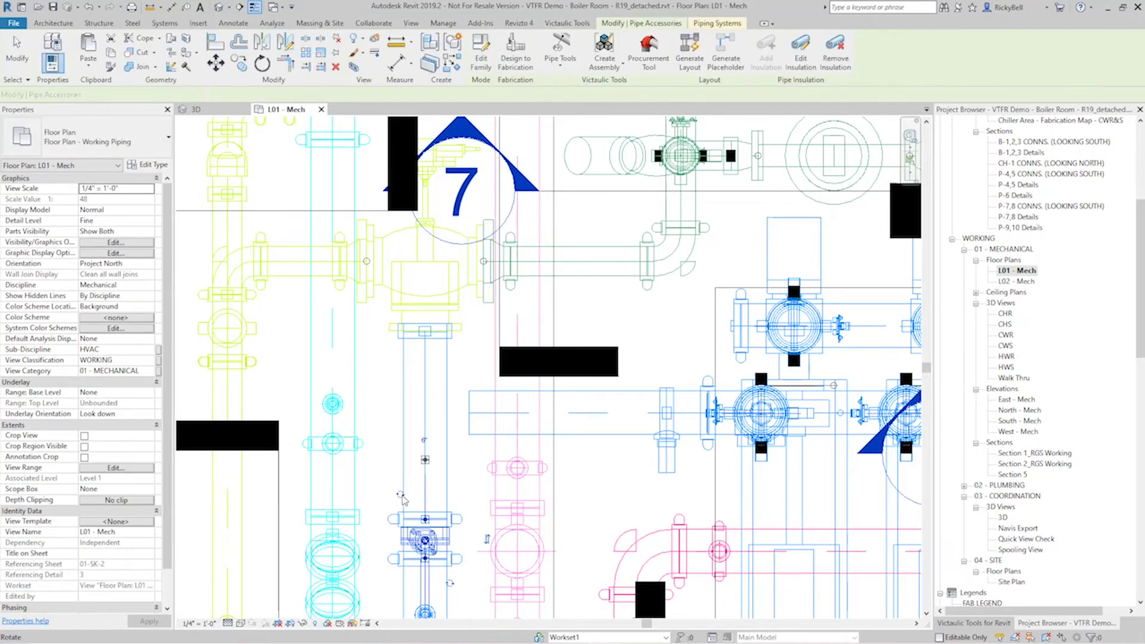
Rotate the new butterfly valve and flip it so its lever handle sits on the left side of the vertical pipe
{"action": "left_click", "coordinate": [401, 497]}
{"action": "scroll", "coordinate": [471, 485], "scroll_direction": "up", "scroll_amount": 3}
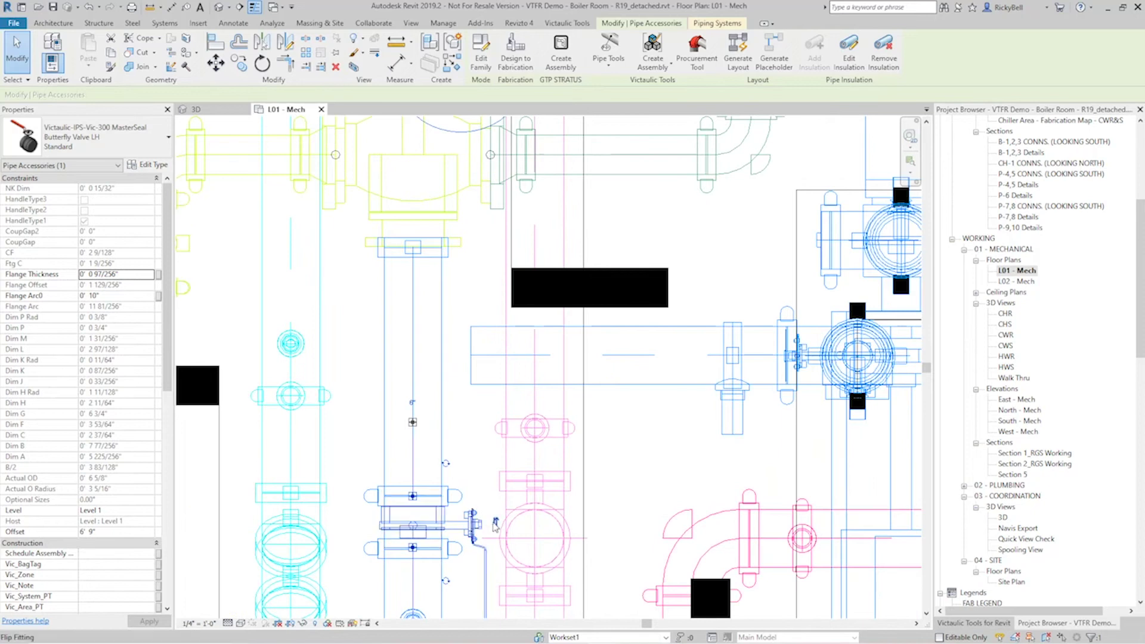
{"action": "scroll", "coordinate": [495, 527], "scroll_direction": "down", "scroll_amount": 2}
{"action": "key", "text": "Escape"}
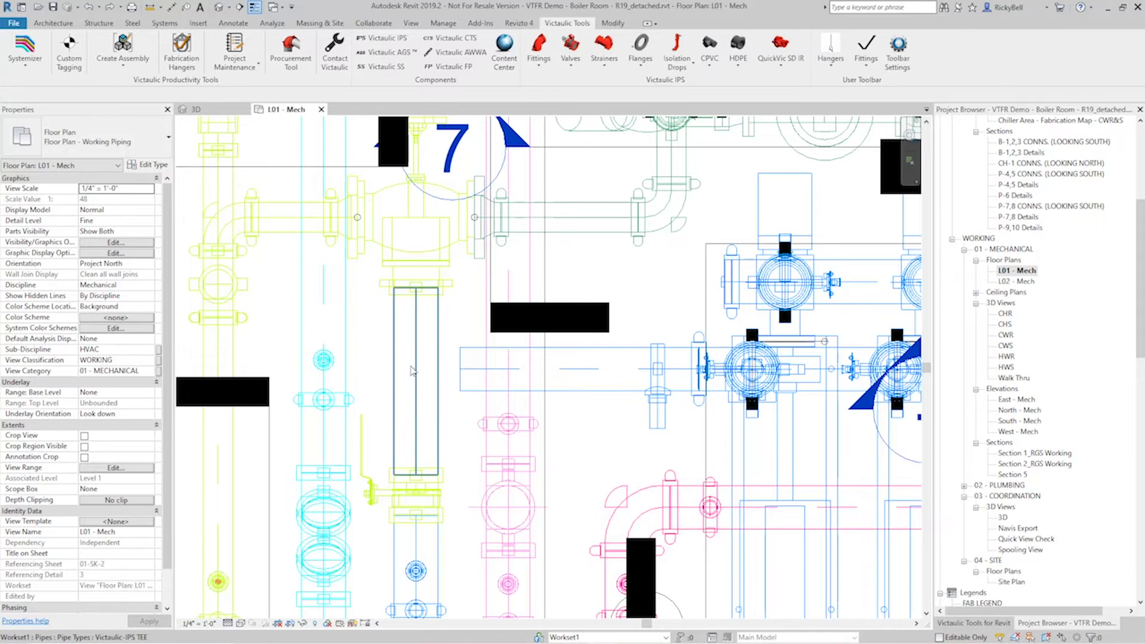
Extend the open end of the horizontal blue supply pipe to the vertical pipe between the three-way and butterfly valves, joining them with a tee
{"action": "scroll", "coordinate": [418, 382], "scroll_direction": "up", "scroll_amount": 1}
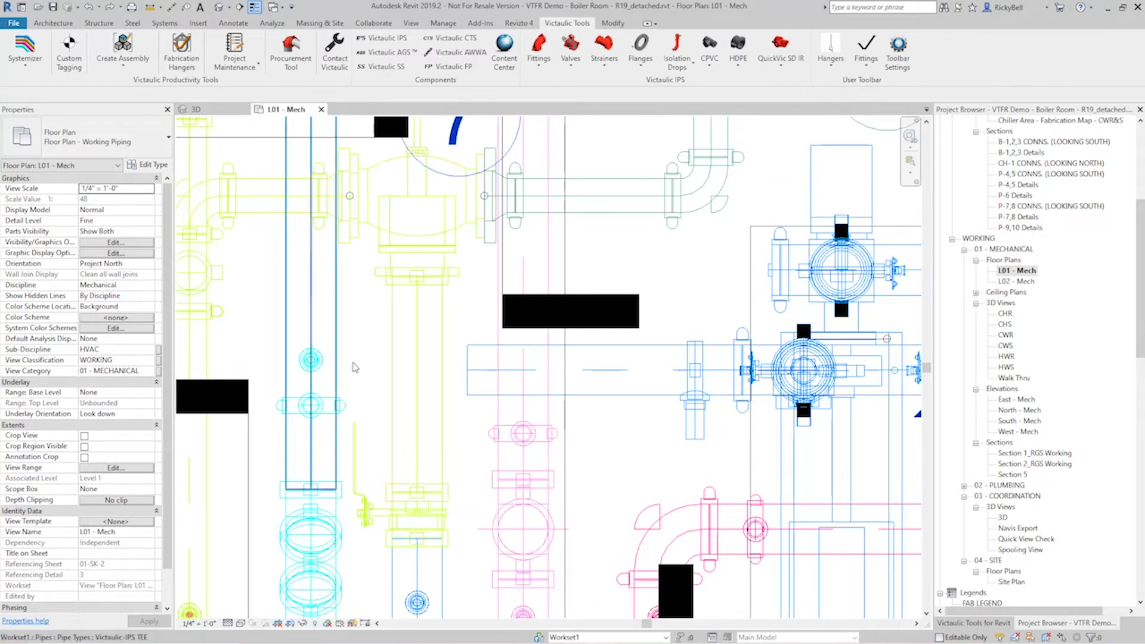
{"action": "middle_click_drag", "start_coordinate": [453, 383], "coordinate": [452, 381]}
{"action": "scroll", "coordinate": [471, 370], "scroll_direction": "down", "scroll_amount": 2}
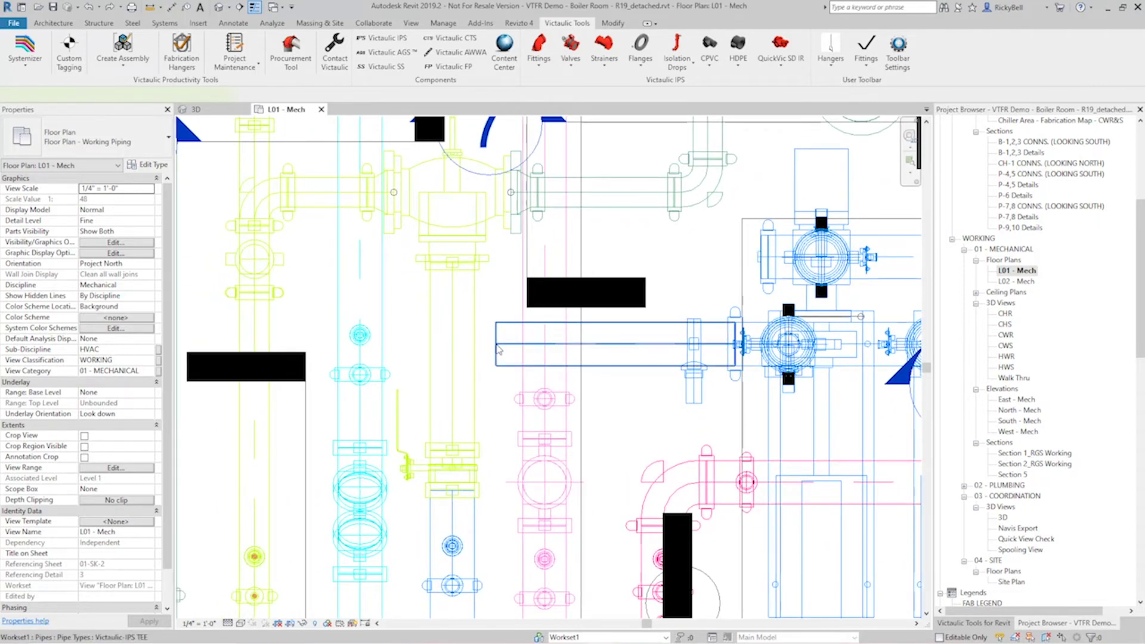
{"action": "left_click", "coordinate": [500, 350]}
{"action": "left_click_drag", "start_coordinate": [499, 349], "coordinate": [474, 345]}
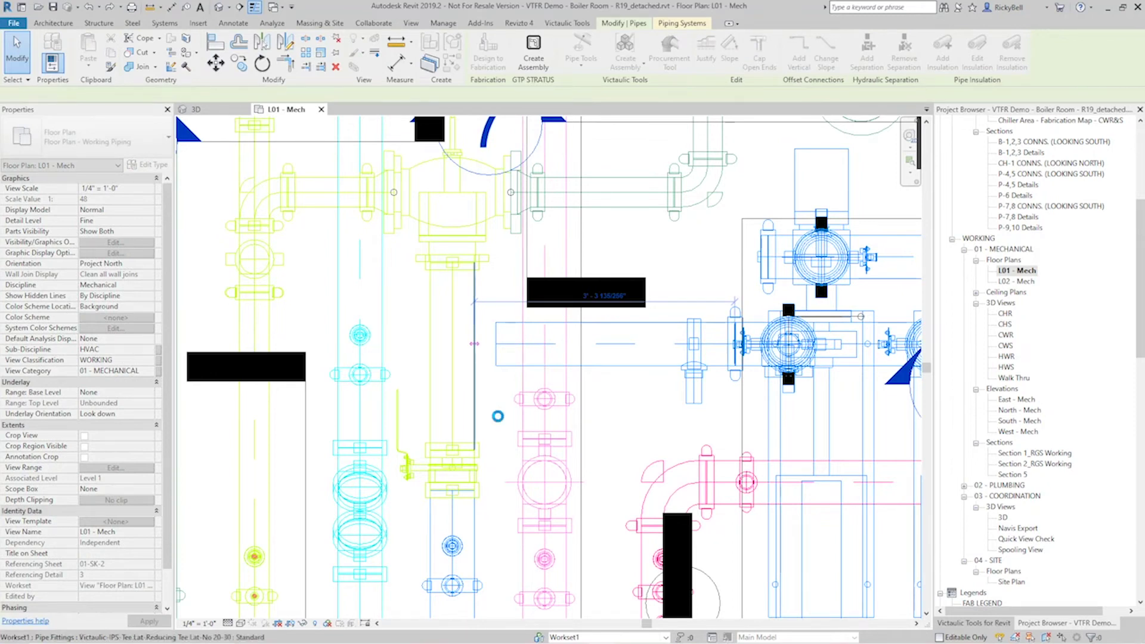
{"action": "left_click", "coordinate": [488, 433]}
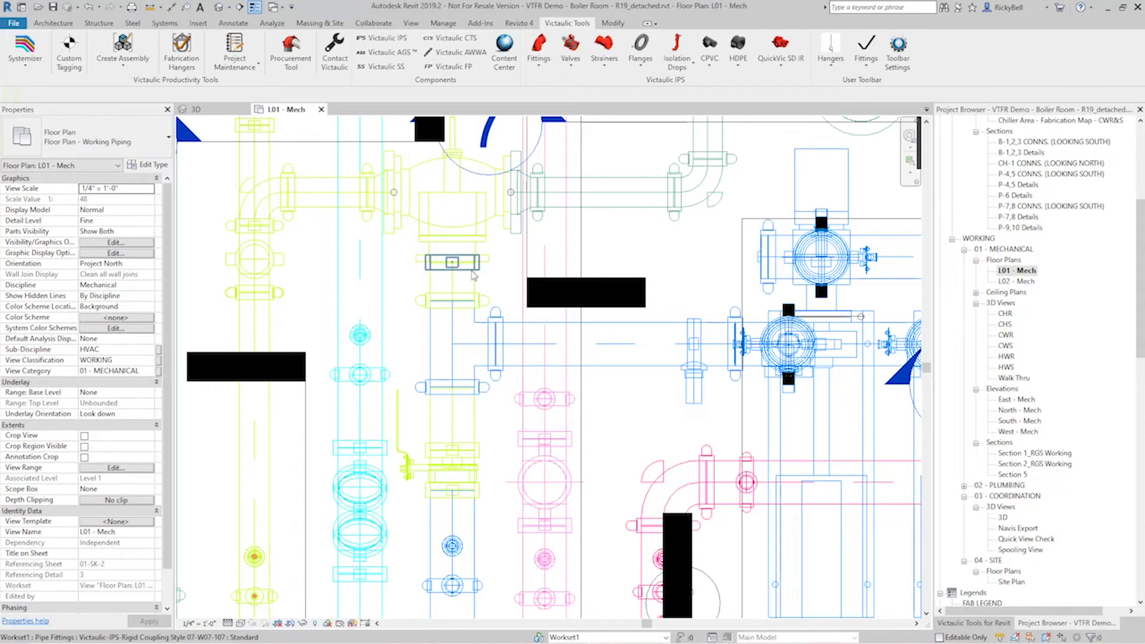
Replace the rigid coupling at the three-way valve's lower port with a Victaulic IPS flange
{"action": "left_click", "coordinate": [474, 275]}
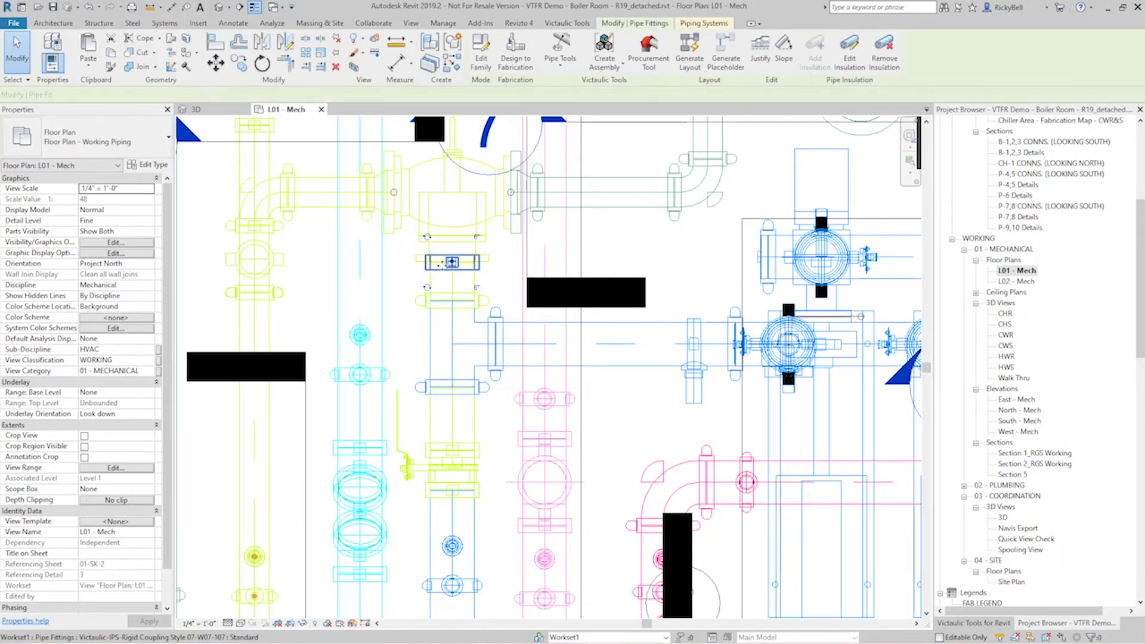
{"action": "left_click", "coordinate": [597, 49]}
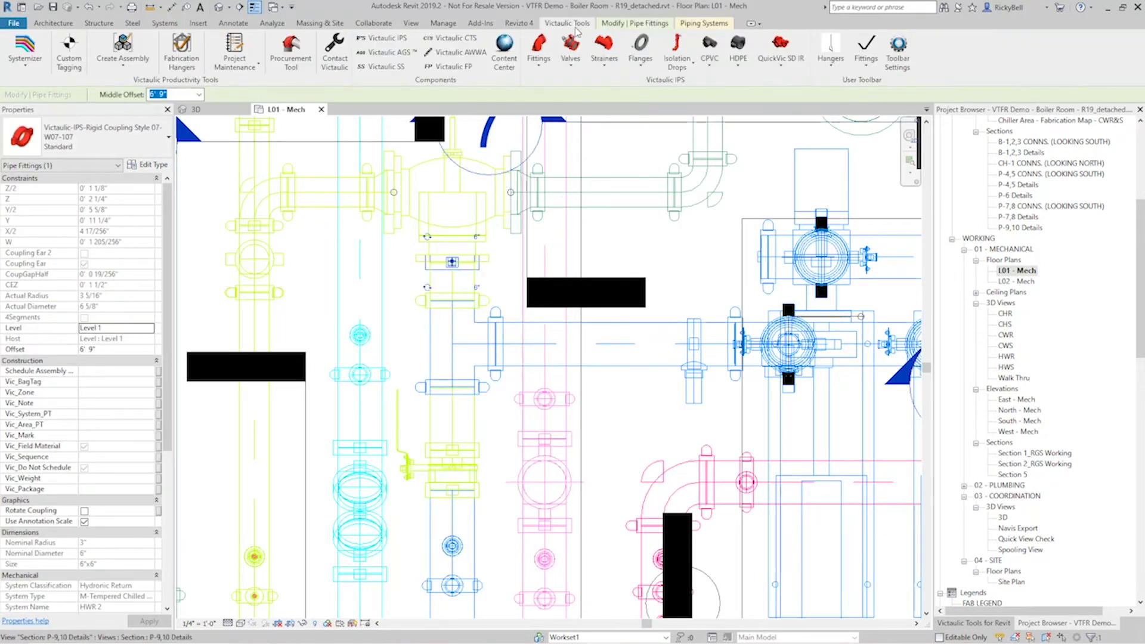
{"action": "left_click", "coordinate": [647, 63]}
{"action": "left_click", "coordinate": [680, 87]}
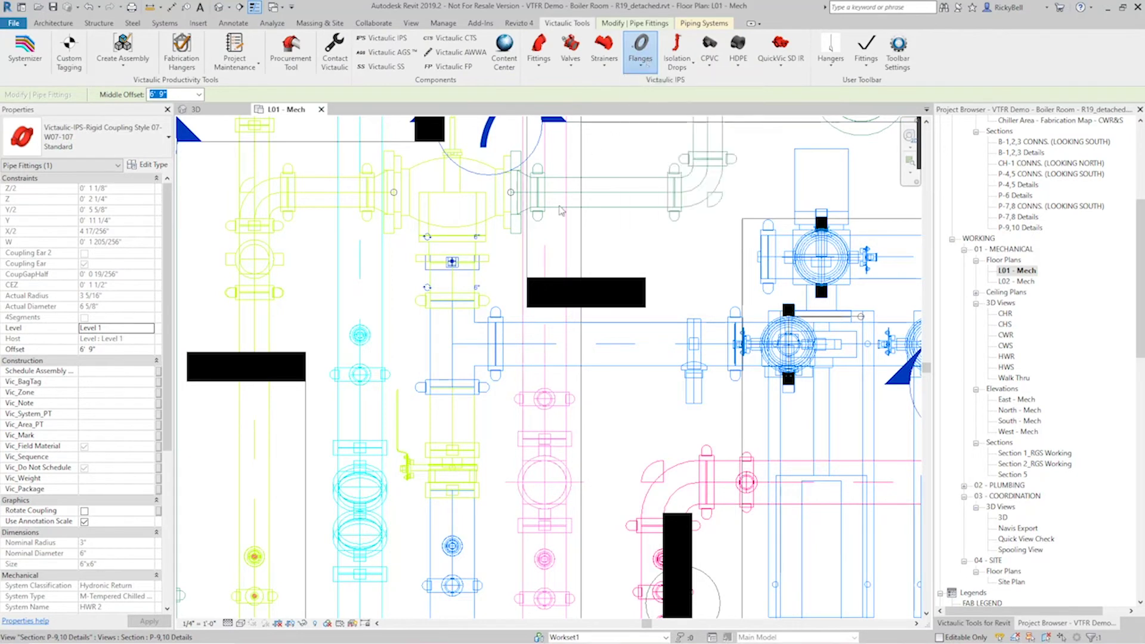
{"action": "left_click", "coordinate": [525, 328]}
{"action": "left_click", "coordinate": [518, 462]}
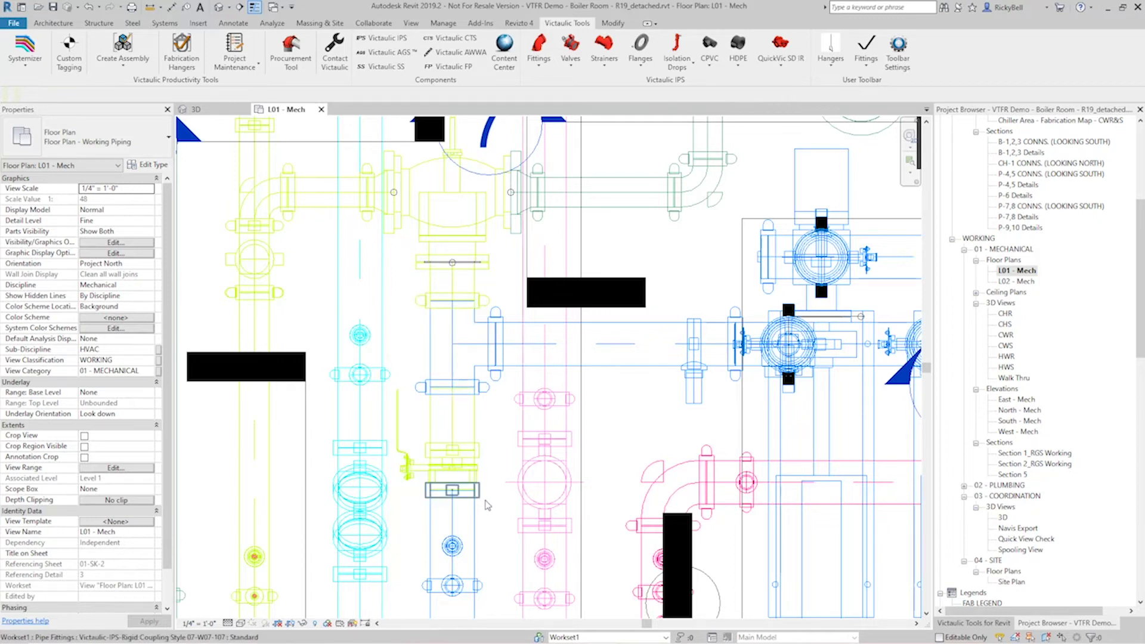
Reassign the run from the flange down to the coupling below the butterfly valve to M-Chilled Water Supply with the Systemizer
{"action": "left_click", "coordinate": [481, 493]}
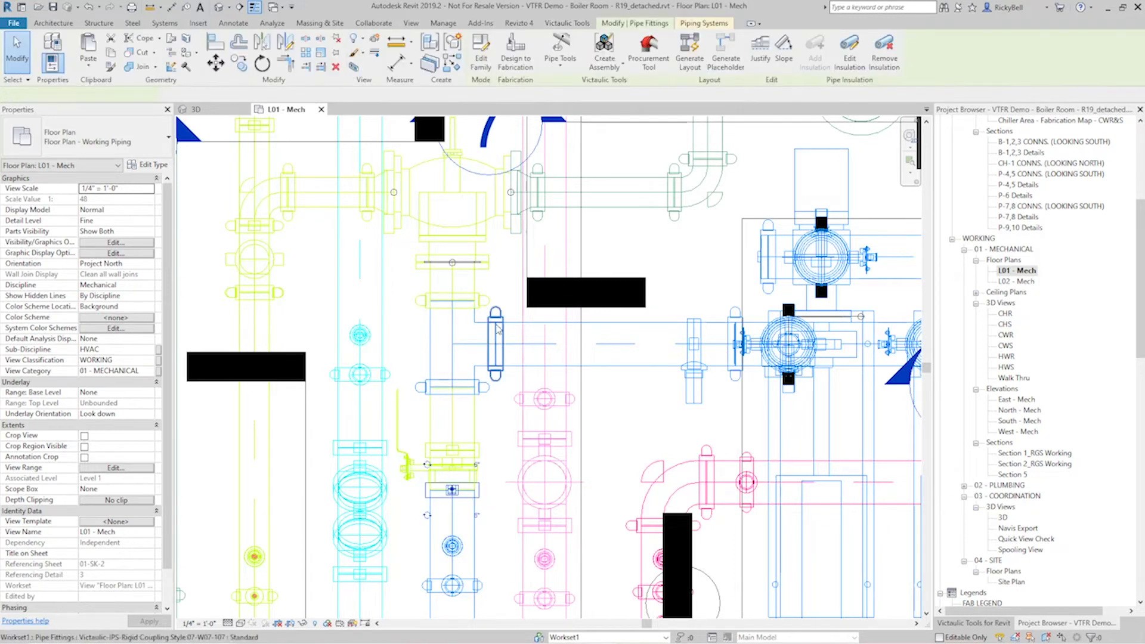
{"action": "key", "text": "Tab"}
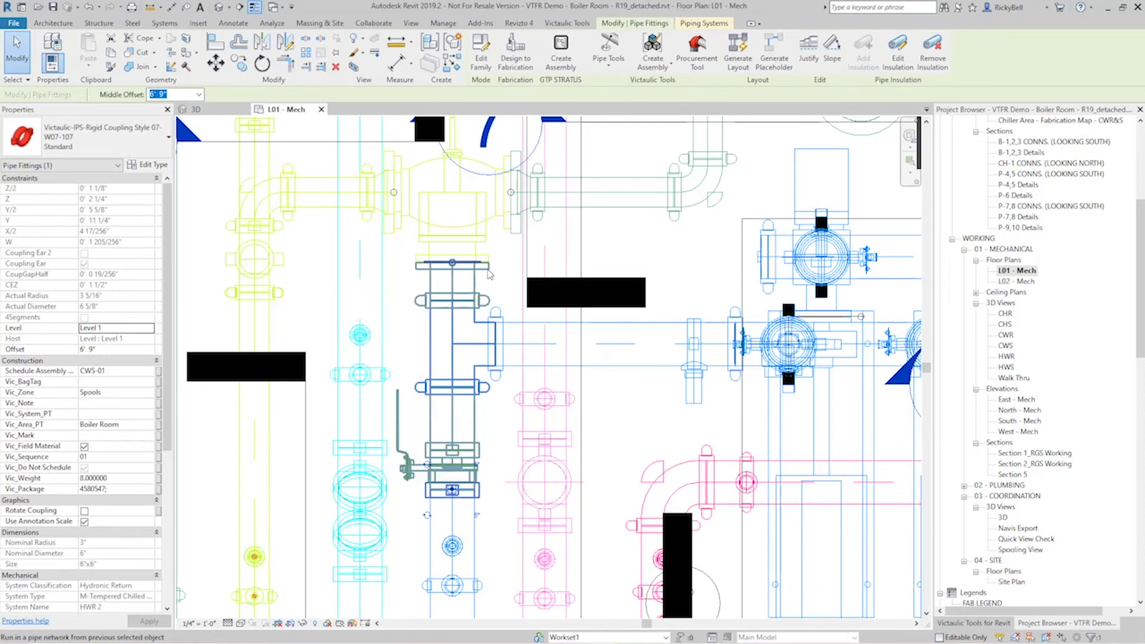
{"action": "left_click", "coordinate": [490, 273]}
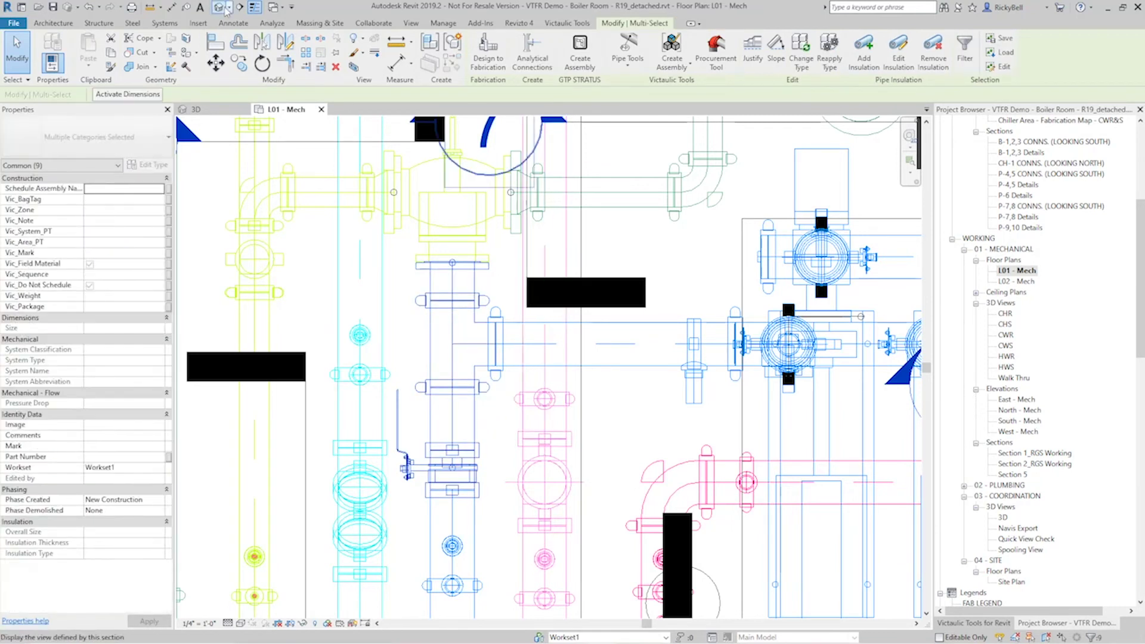
{"action": "left_click", "coordinate": [568, 23]}
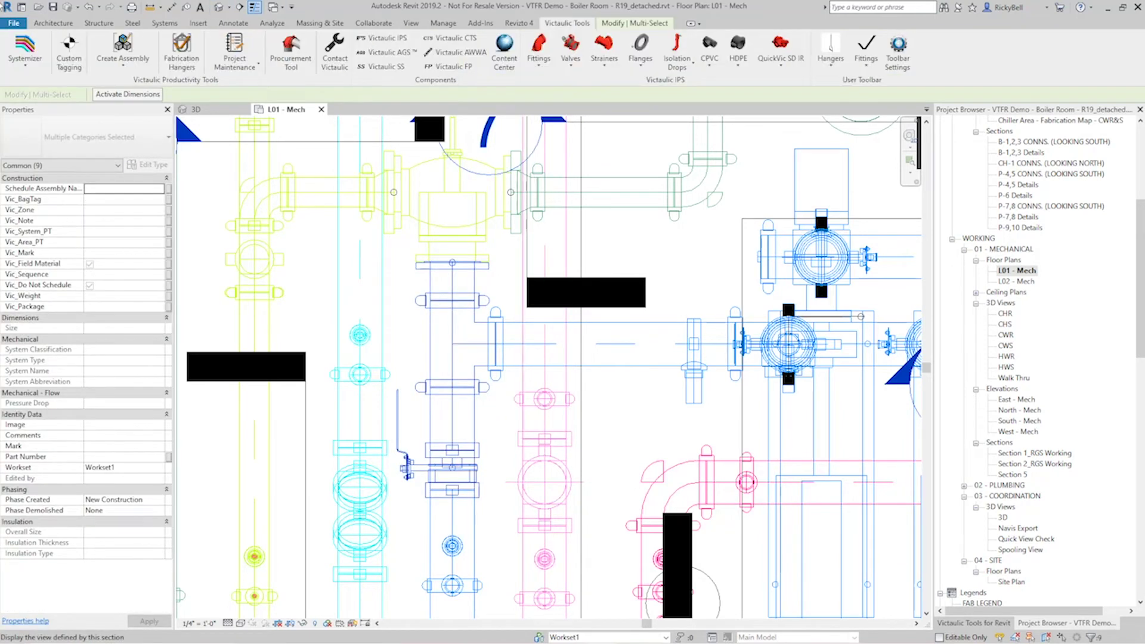
{"action": "left_click", "coordinate": [27, 48]}
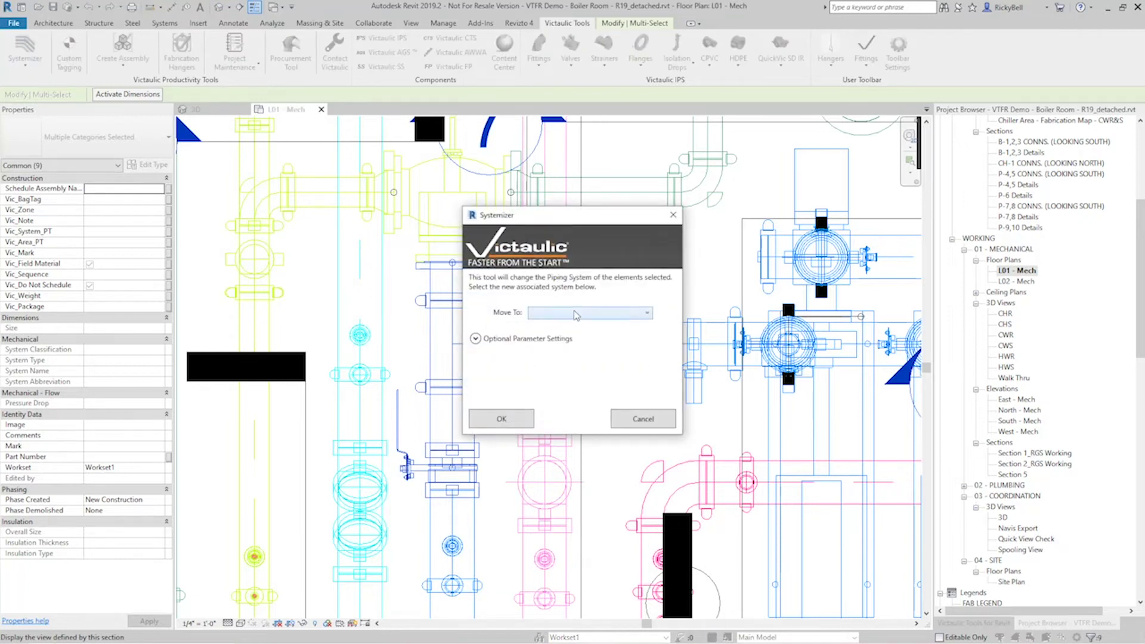
{"action": "left_click_drag", "start_coordinate": [585, 215], "coordinate": [725, 201]}
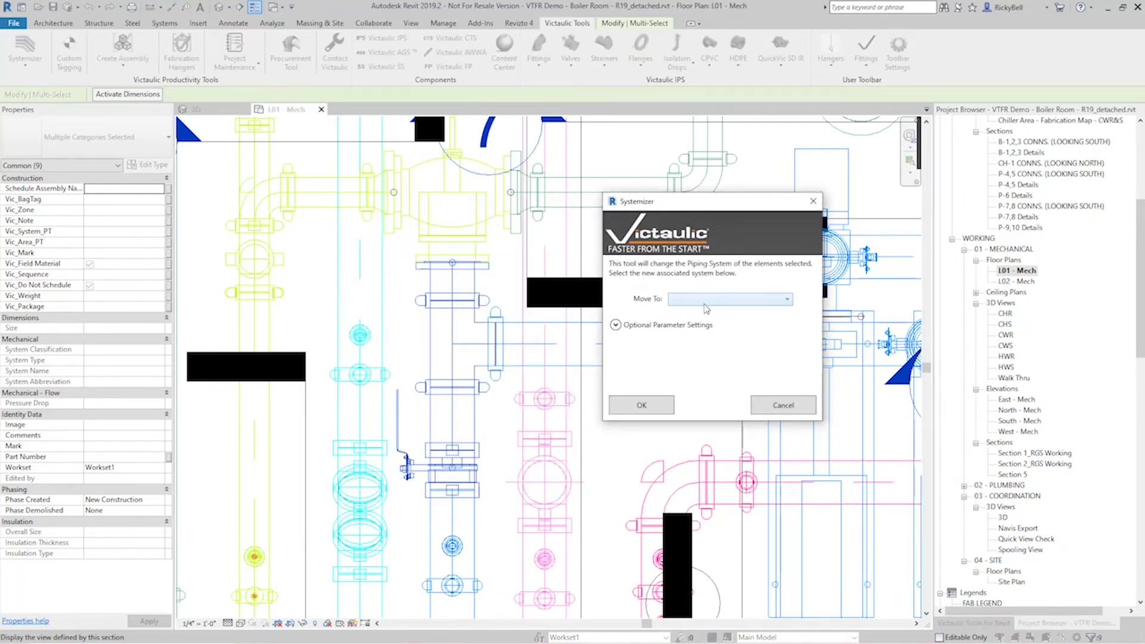
{"action": "left_click", "coordinate": [709, 303]}
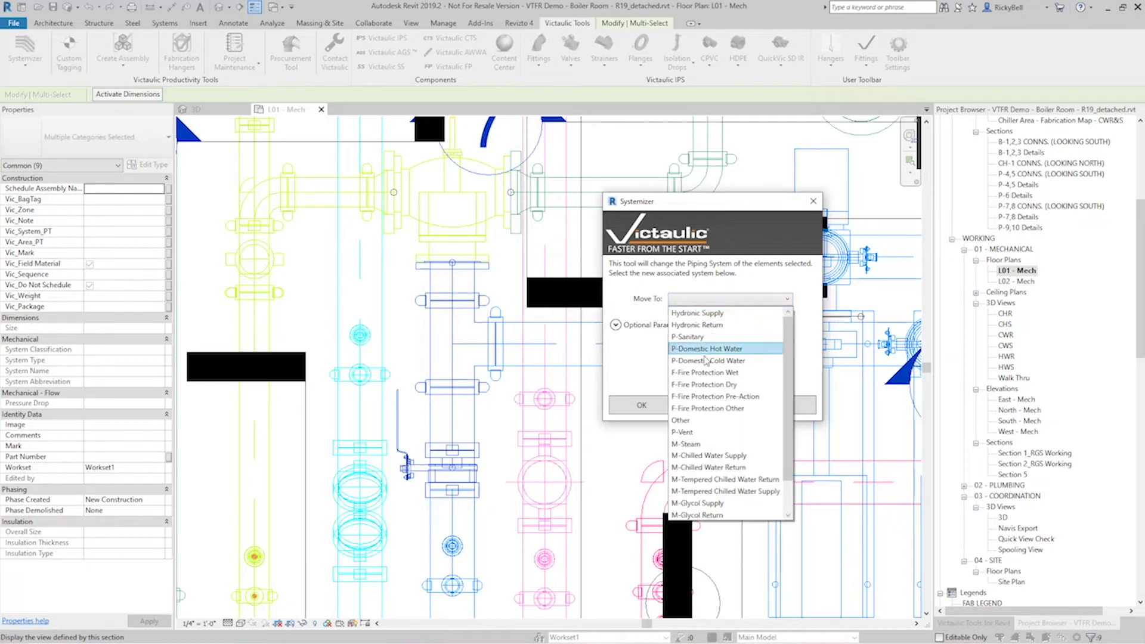
{"action": "left_click", "coordinate": [705, 456]}
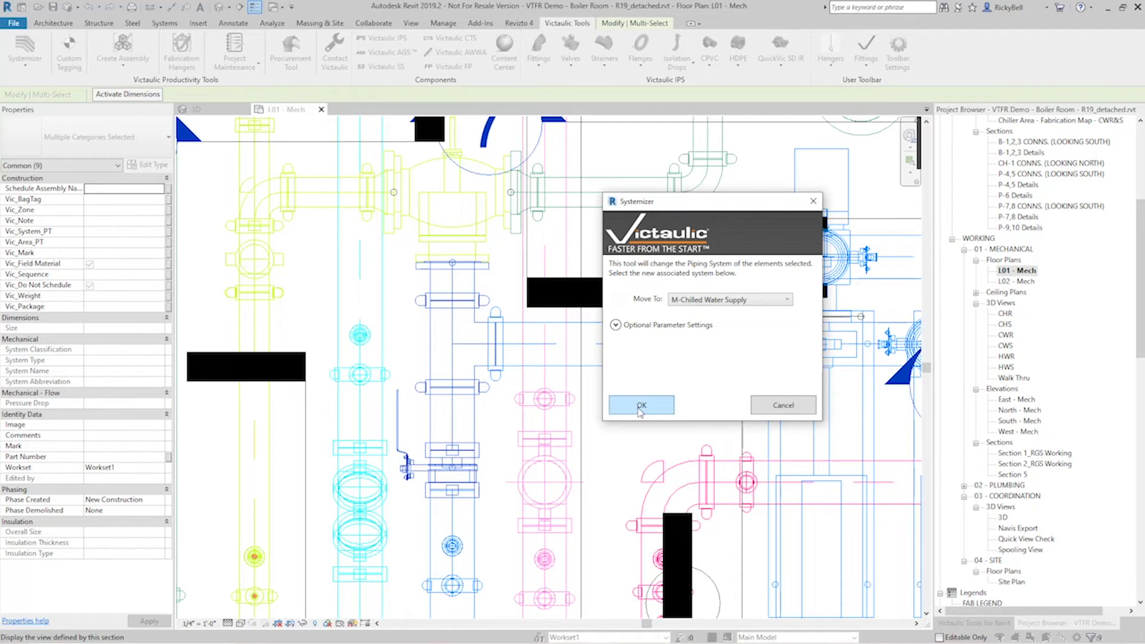
{"action": "left_click", "coordinate": [610, 408]}
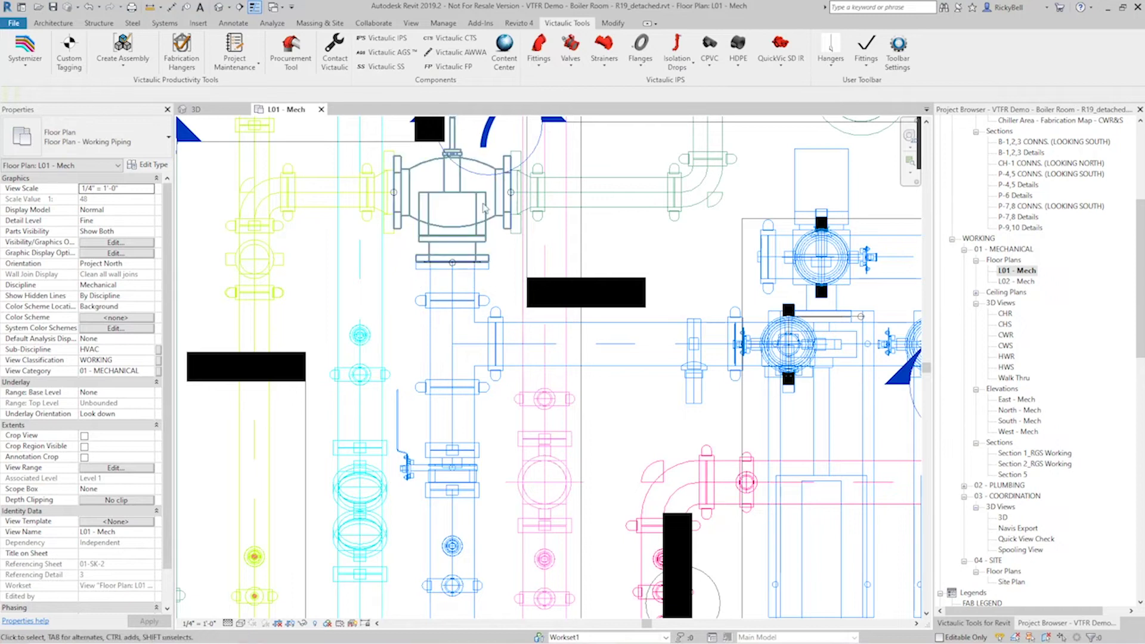
Draw a stepped four-segment 30" x 12" rectangular duct run with radius elbows at a 10' 0" offset in the empty area beside the piping
{"action": "middle_click_drag", "start_coordinate": [484, 197], "coordinate": [481, 238]}
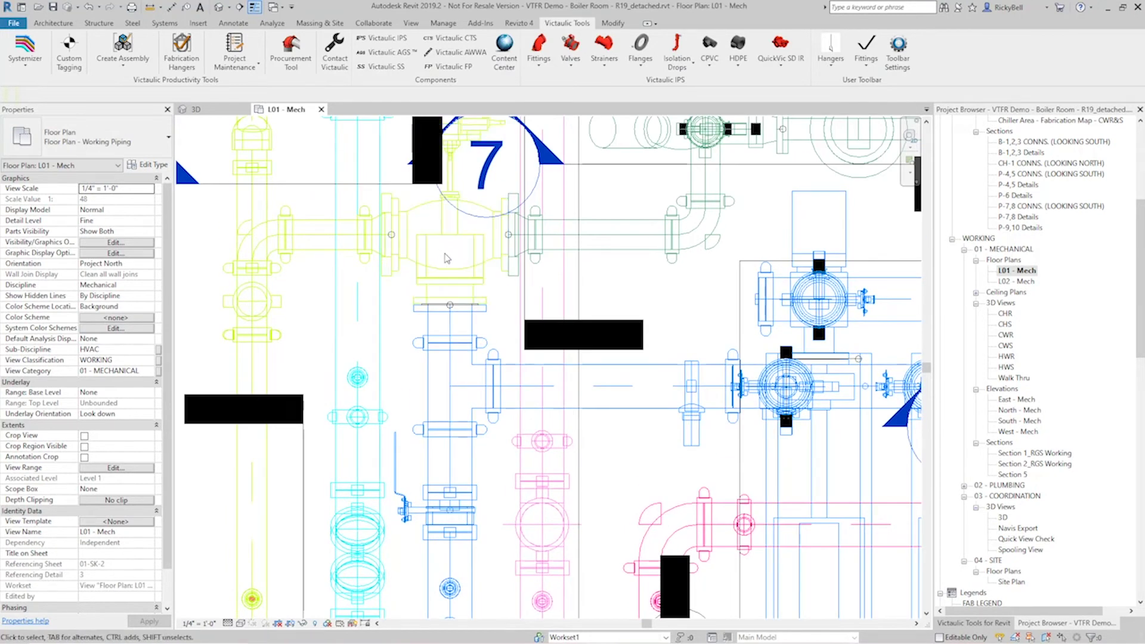
{"action": "scroll", "coordinate": [690, 312], "scroll_direction": "down", "scroll_amount": 1}
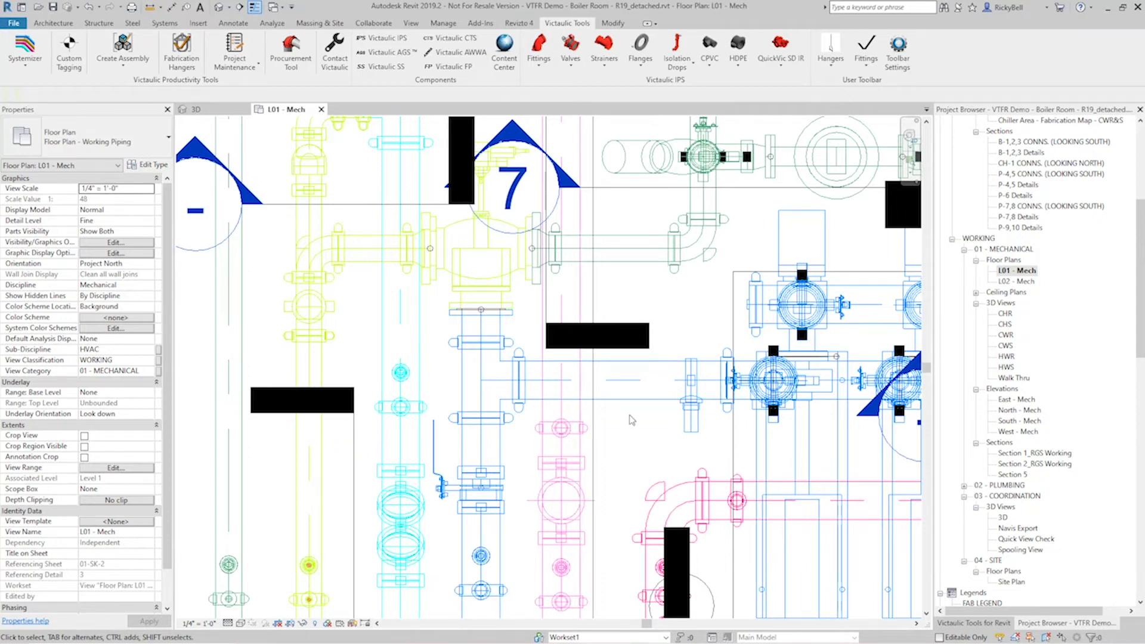
{"action": "key", "text": "z"}
{"action": "key", "text": "f"}
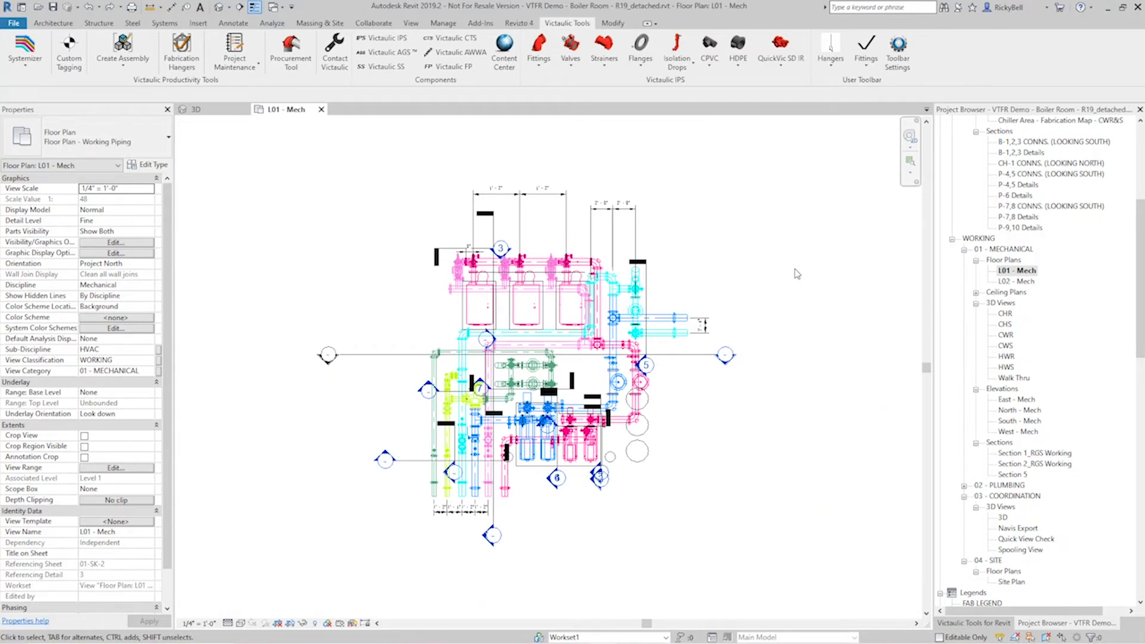
{"action": "middle_click_drag", "start_coordinate": [790, 287], "coordinate": [439, 399]}
{"action": "key", "text": "d"}
{"action": "key", "text": "t"}
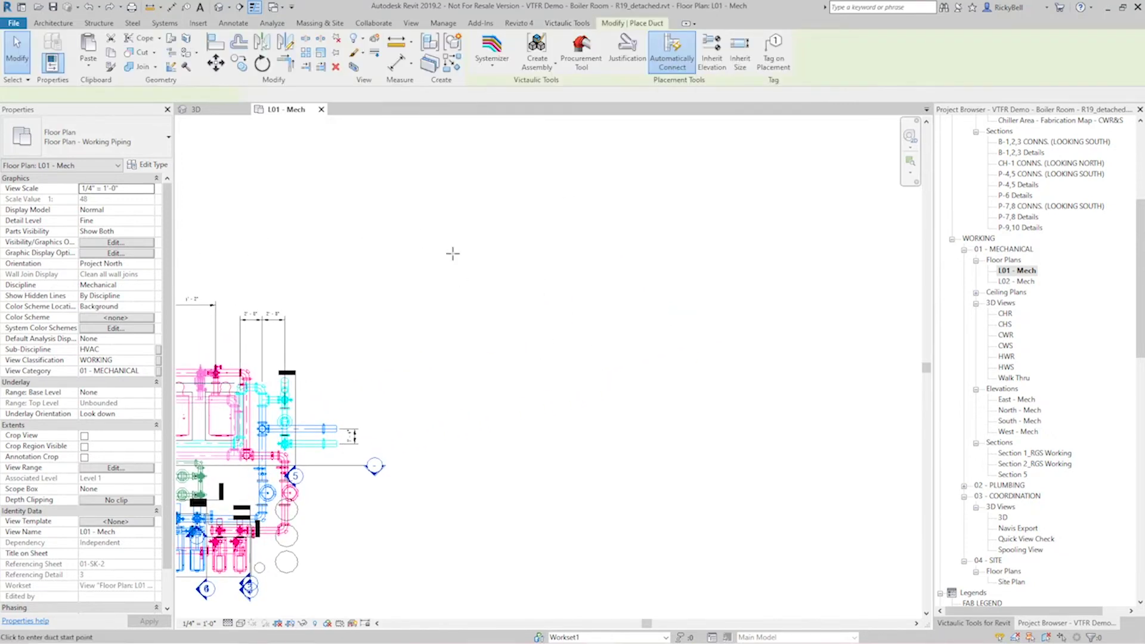
{"action": "left_click", "coordinate": [412, 284]}
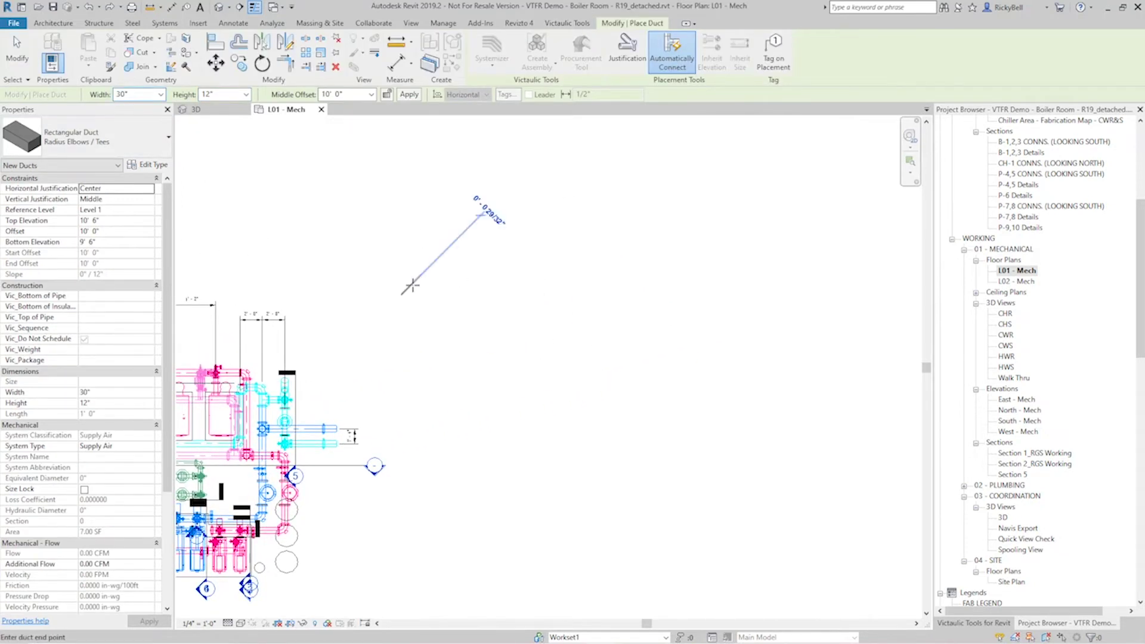
{"action": "left_click", "coordinate": [551, 286]}
{"action": "left_click", "coordinate": [551, 460]}
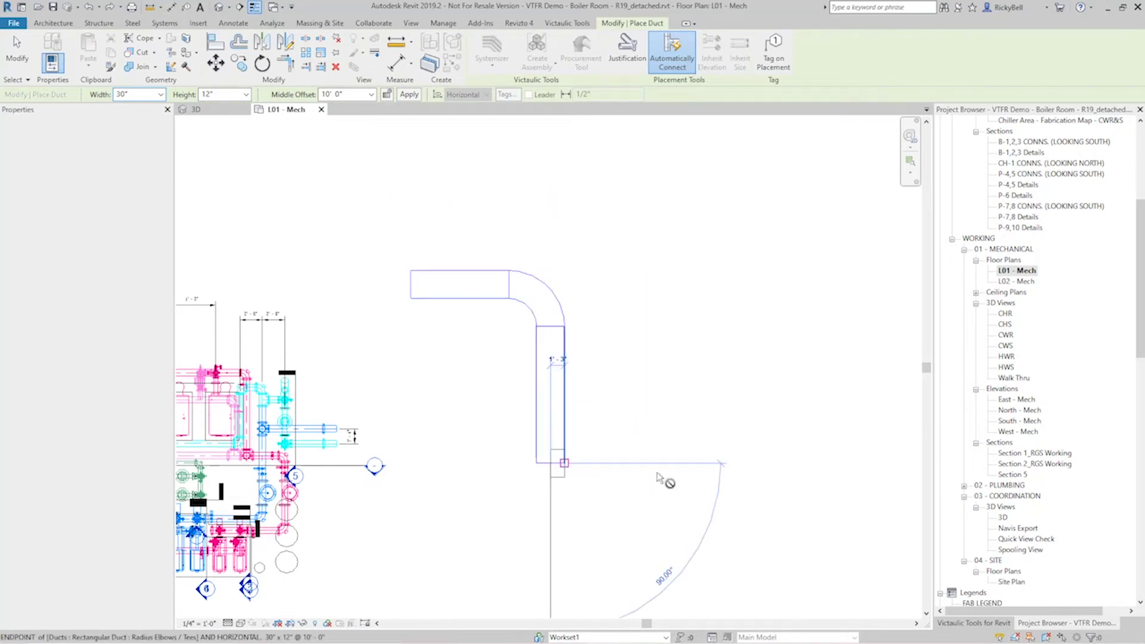
{"action": "left_click", "coordinate": [752, 462]}
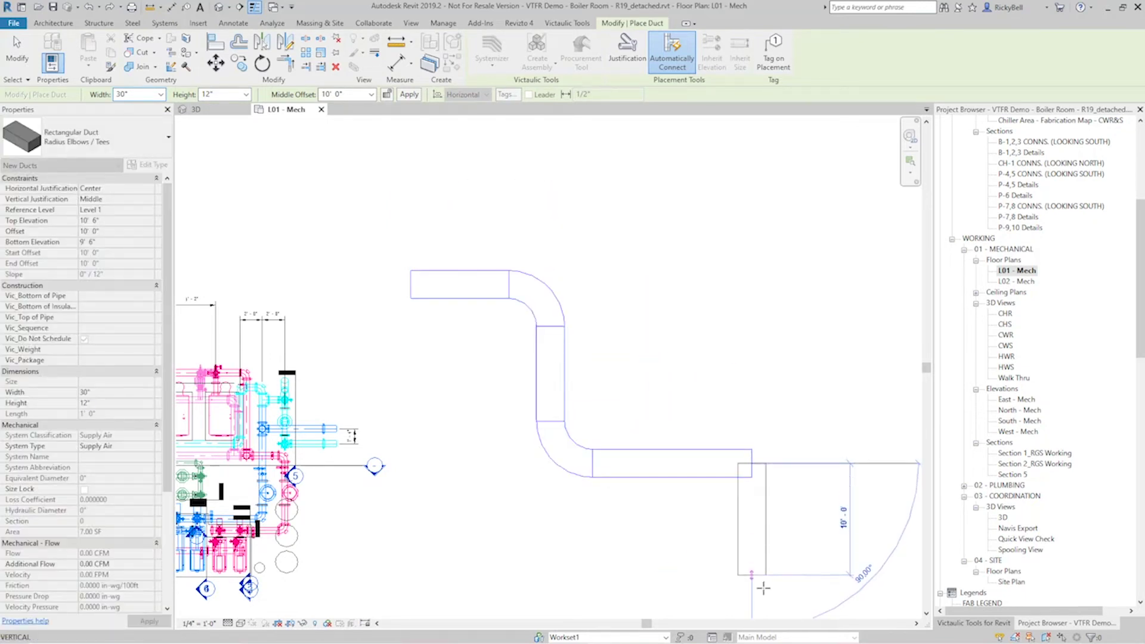
{"action": "left_click", "coordinate": [766, 593]}
{"action": "key", "text": "Escape"}
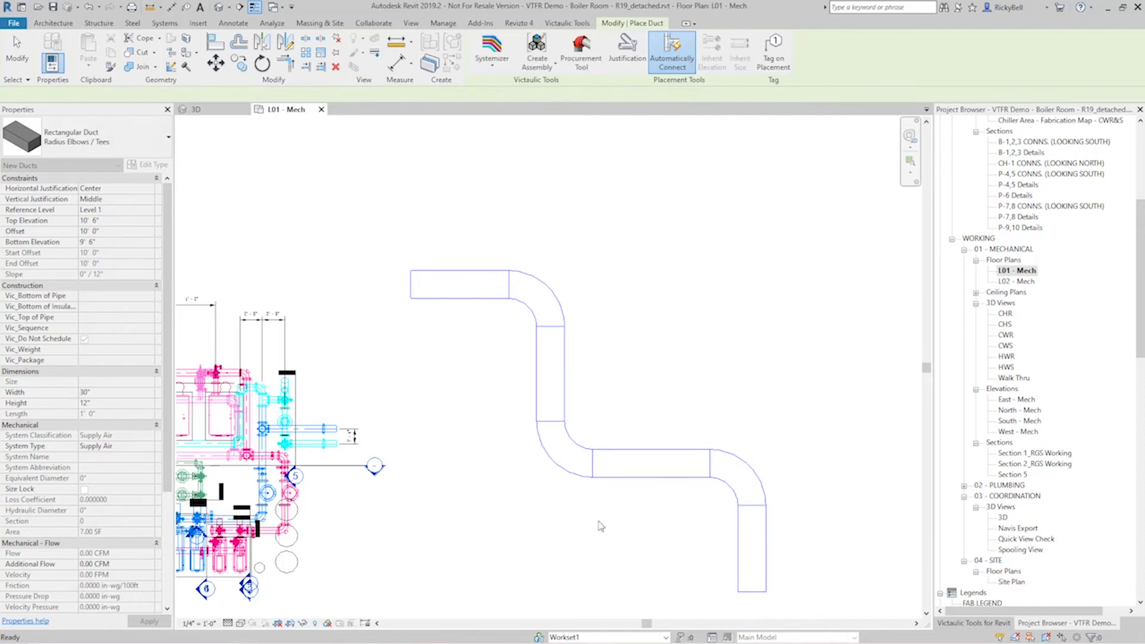
{"action": "key", "text": "Escape"}
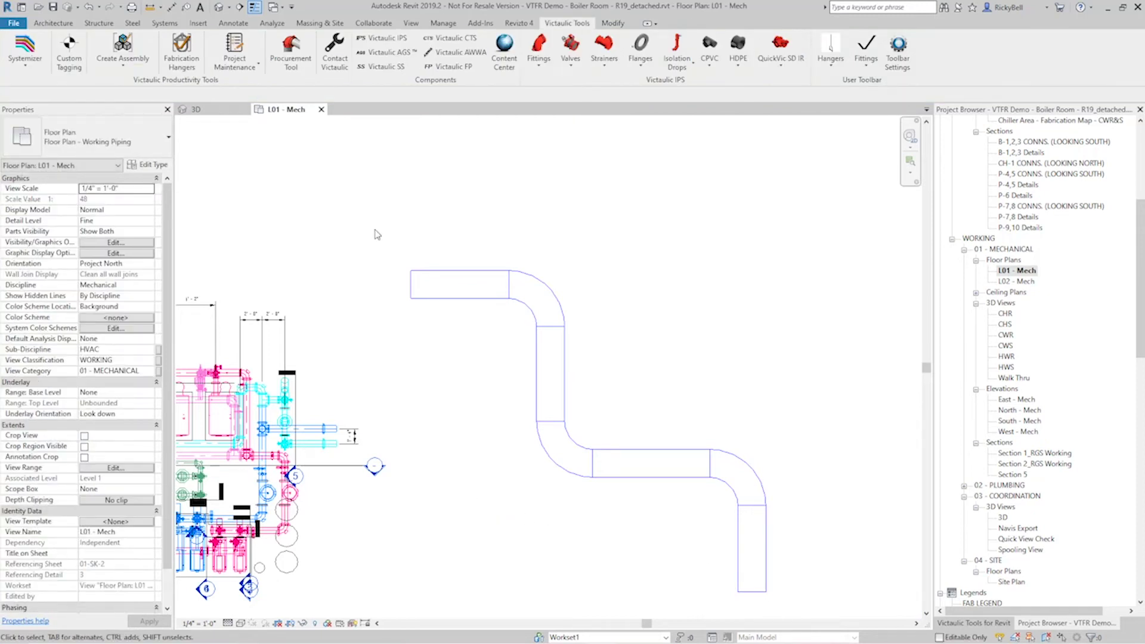
Reassign the first two straight duct segments and the elbow between them to a different air system with the Systemizer
{"action": "left_click_drag", "start_coordinate": [383, 238], "coordinate": [600, 429]}
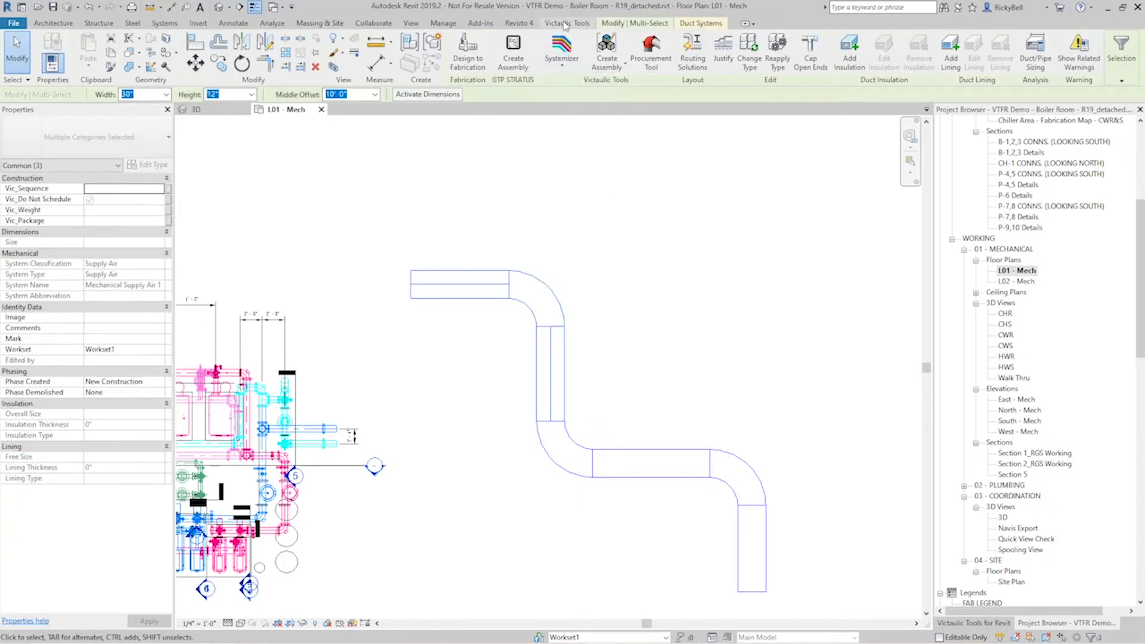
{"action": "left_click", "coordinate": [567, 23]}
{"action": "left_click", "coordinate": [24, 51]}
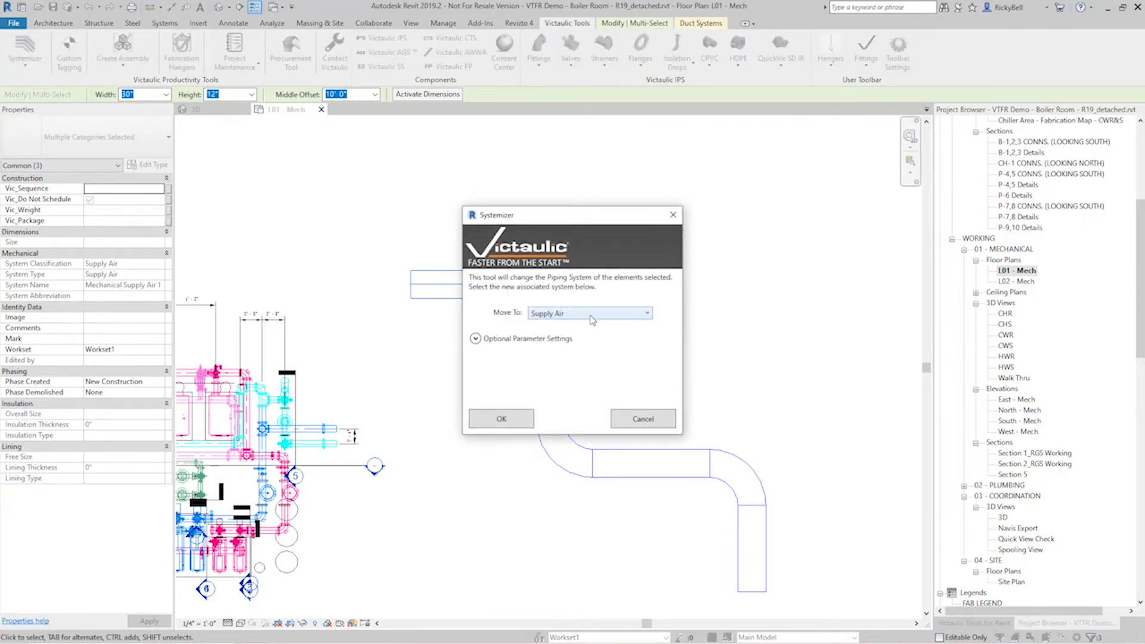
{"action": "left_click", "coordinate": [592, 319]}
{"action": "left_click", "coordinate": [556, 352]}
{"action": "left_click", "coordinate": [513, 423]}
{"action": "left_click", "coordinate": [483, 357]}
{"action": "scroll", "coordinate": [484, 391], "scroll_direction": "up", "scroll_amount": 3}
{"action": "middle_click_drag", "start_coordinate": [486, 391], "coordinate": [390, 350]}
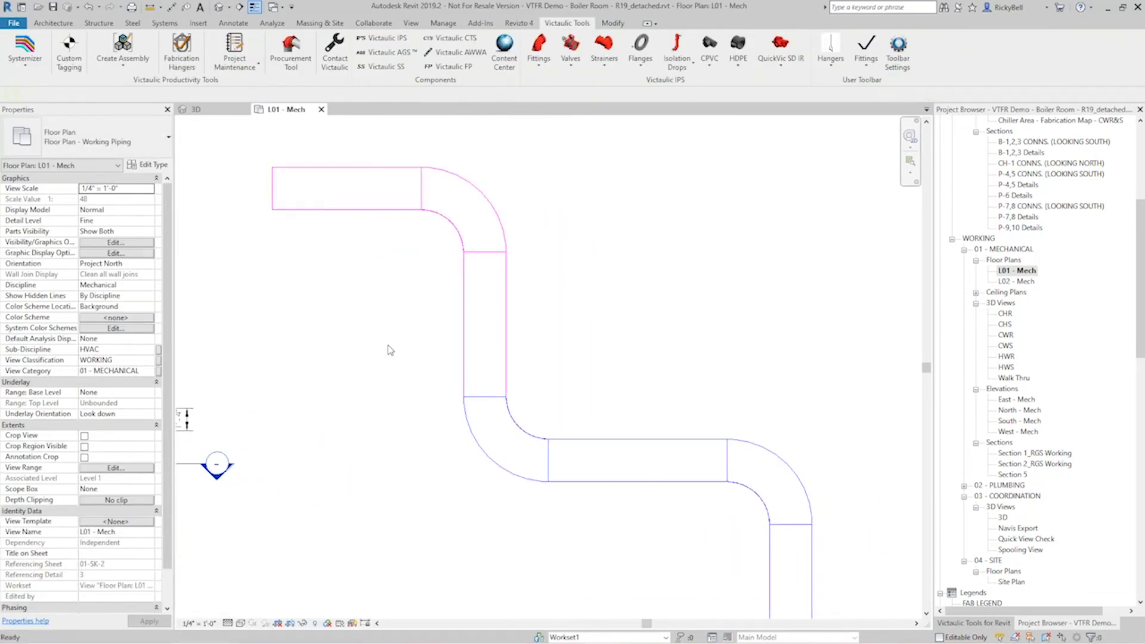
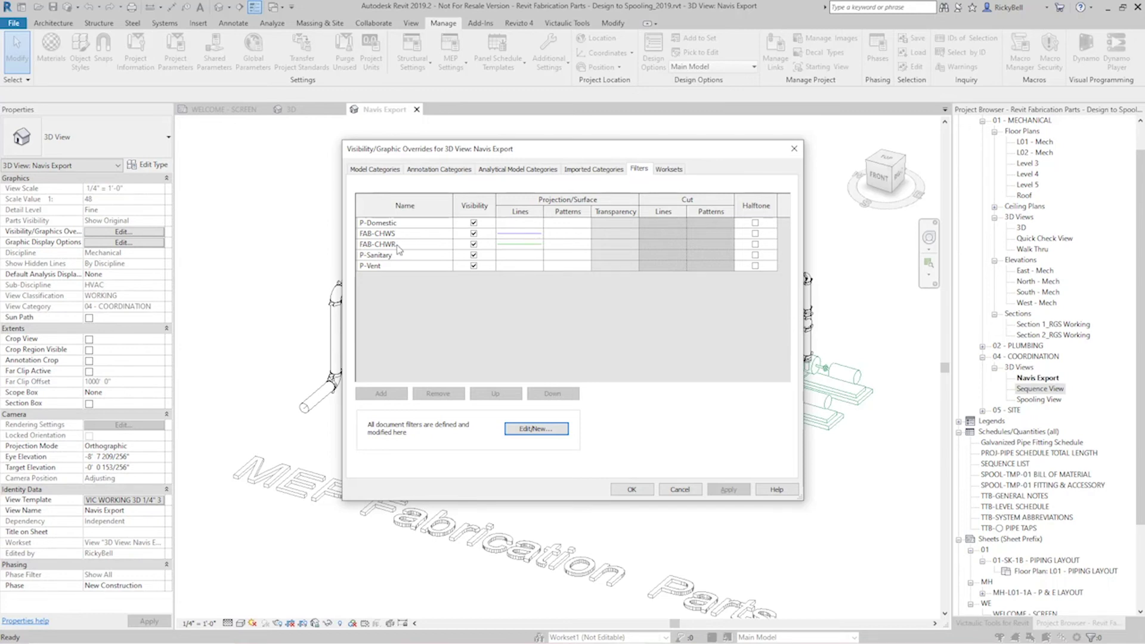
Close the Navis Export graphic overrides and reassign the outermost bent pipe run to M-Chilled Water Supply with the Systemizer, writing the system abbreviation to Vic_System_PT
{"action": "left_click", "coordinate": [662, 493]}
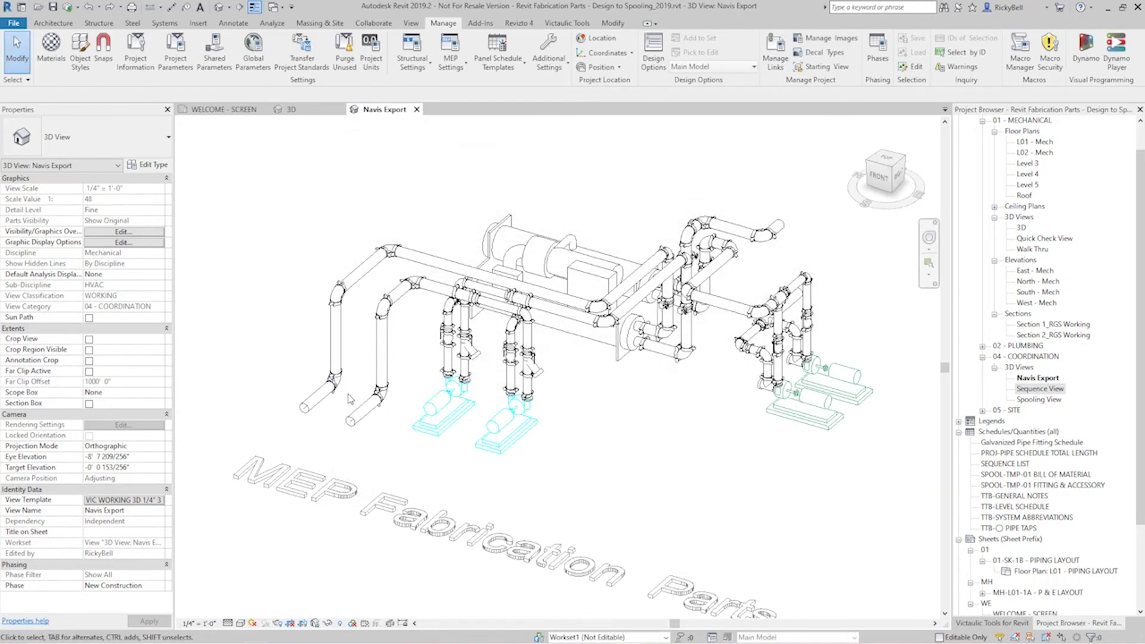
{"action": "left_click_drag", "start_coordinate": [339, 424], "coordinate": [268, 267]}
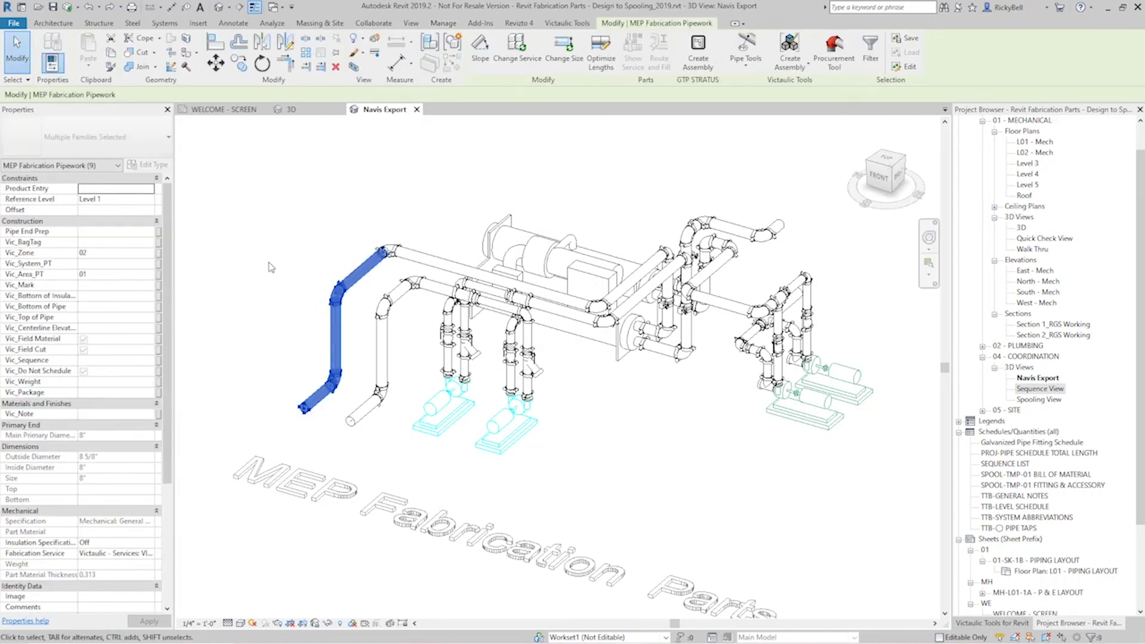
{"action": "left_click", "coordinate": [747, 66]}
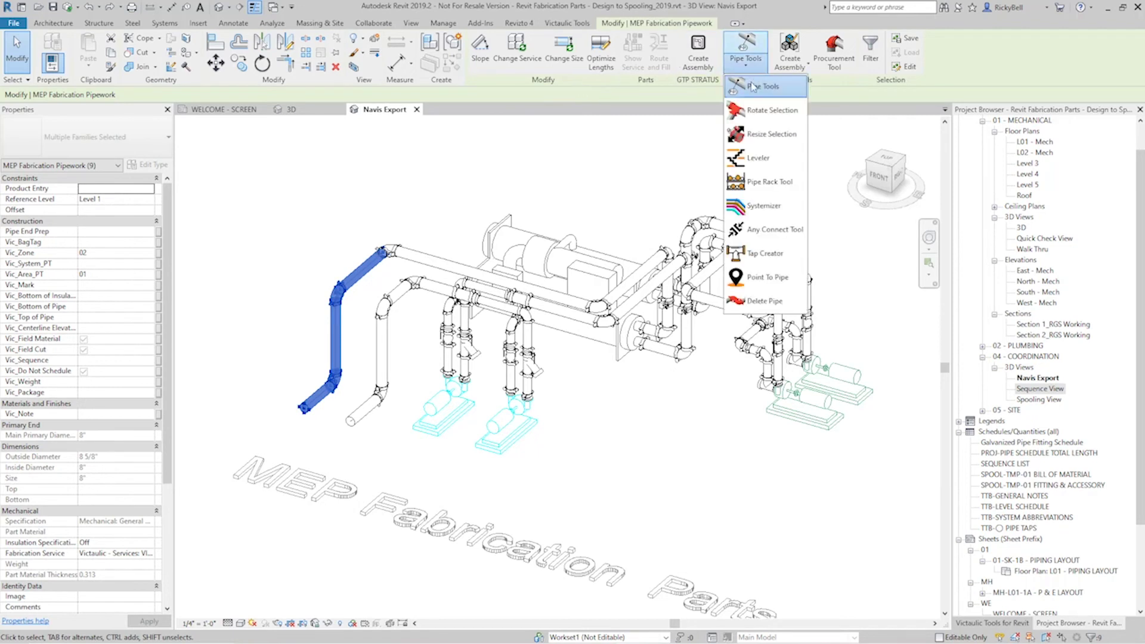
{"action": "left_click", "coordinate": [763, 205]}
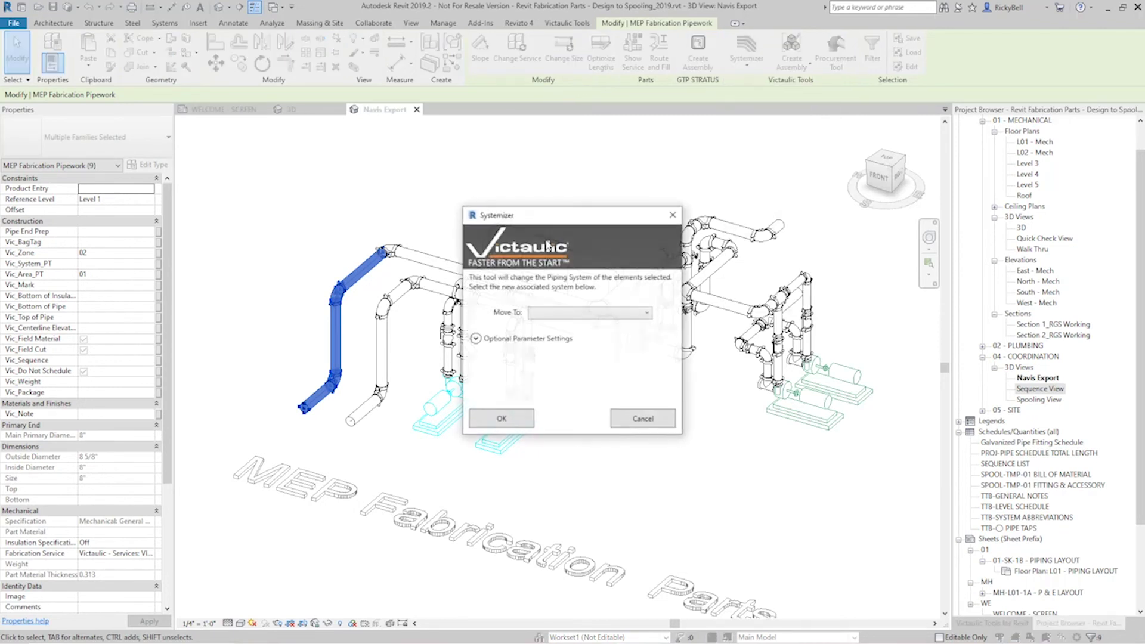
{"action": "left_click", "coordinate": [558, 317]}
{"action": "left_click_drag", "start_coordinate": [648, 396], "coordinate": [648, 426]}
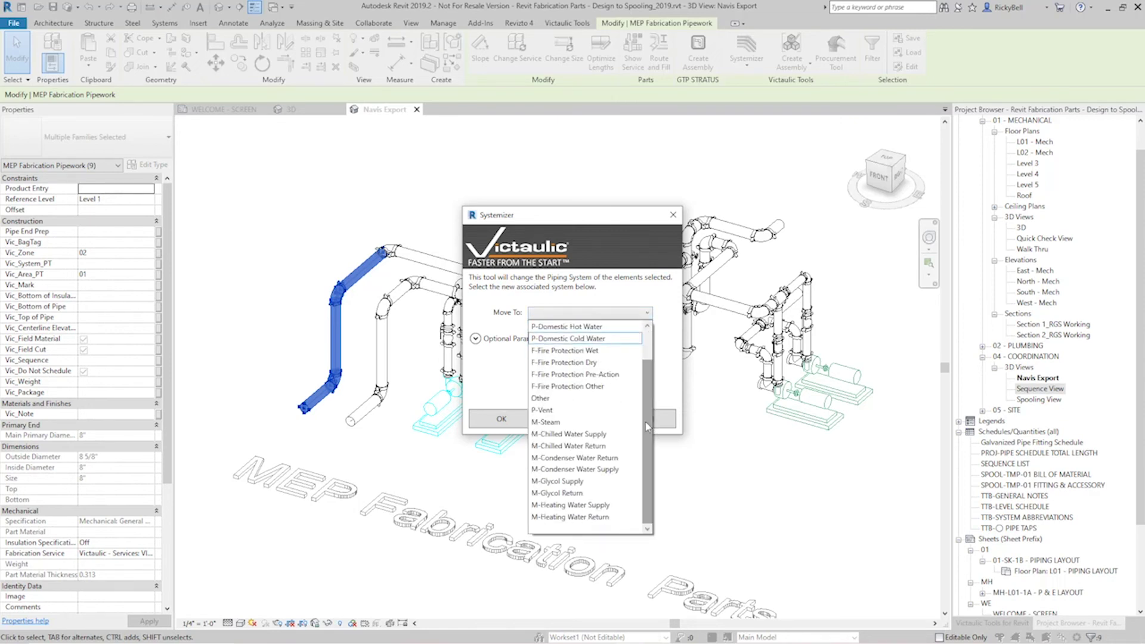
{"action": "left_click", "coordinate": [577, 434]}
{"action": "left_click", "coordinate": [483, 338]}
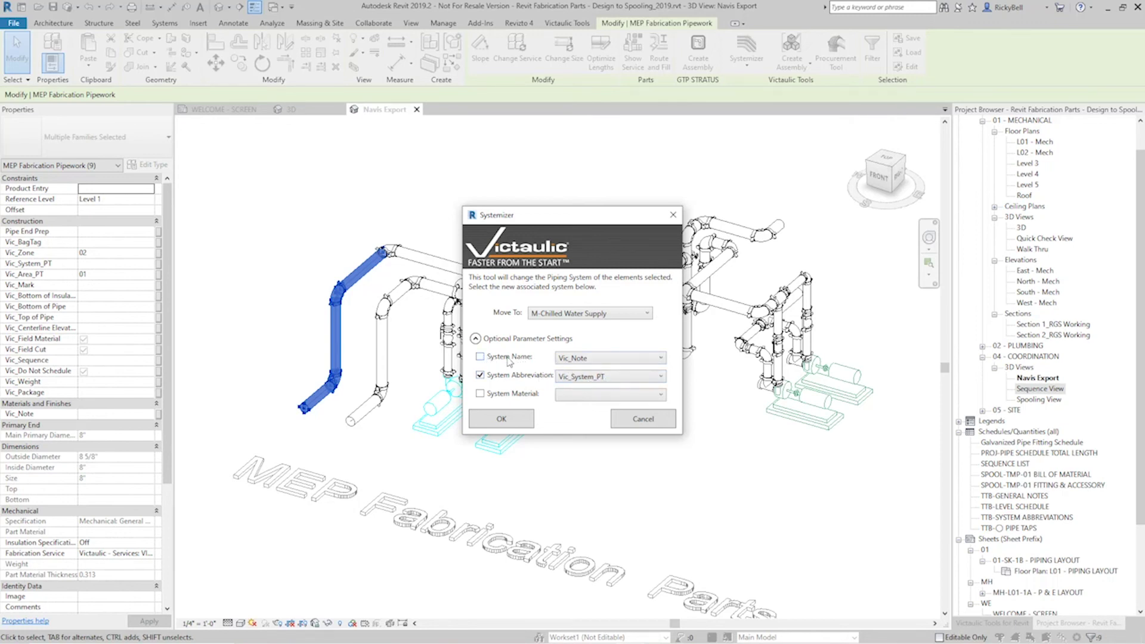
{"action": "left_click", "coordinate": [582, 364]}
{"action": "left_click", "coordinate": [587, 365]}
{"action": "left_click", "coordinate": [503, 421]}
{"action": "left_click", "coordinate": [317, 336]}
Reassign the neighbouring parallel pipe run, from its open end up to the upper elbow, to M-Chilled Water Return with the Systemizer
{"action": "scroll", "coordinate": [317, 336], "scroll_direction": "up", "scroll_amount": 3}
{"action": "scroll", "coordinate": [358, 352], "scroll_direction": "up", "scroll_amount": 1}
{"action": "scroll", "coordinate": [409, 370], "scroll_direction": "up", "scroll_amount": 1}
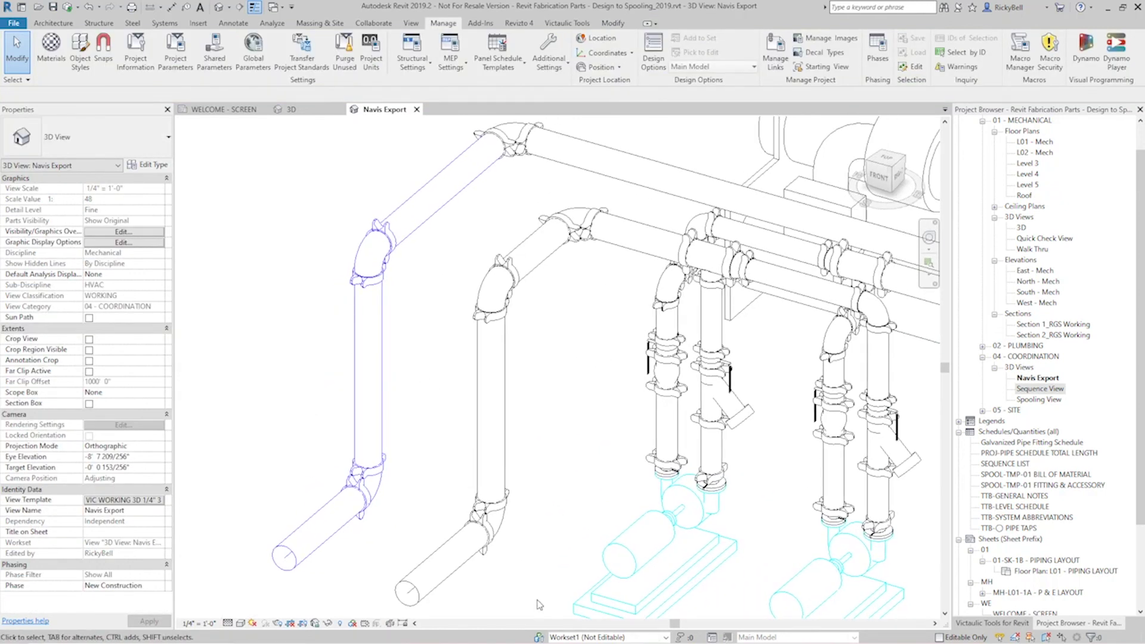
{"action": "left_click_drag", "start_coordinate": [541, 604], "coordinate": [452, 263]}
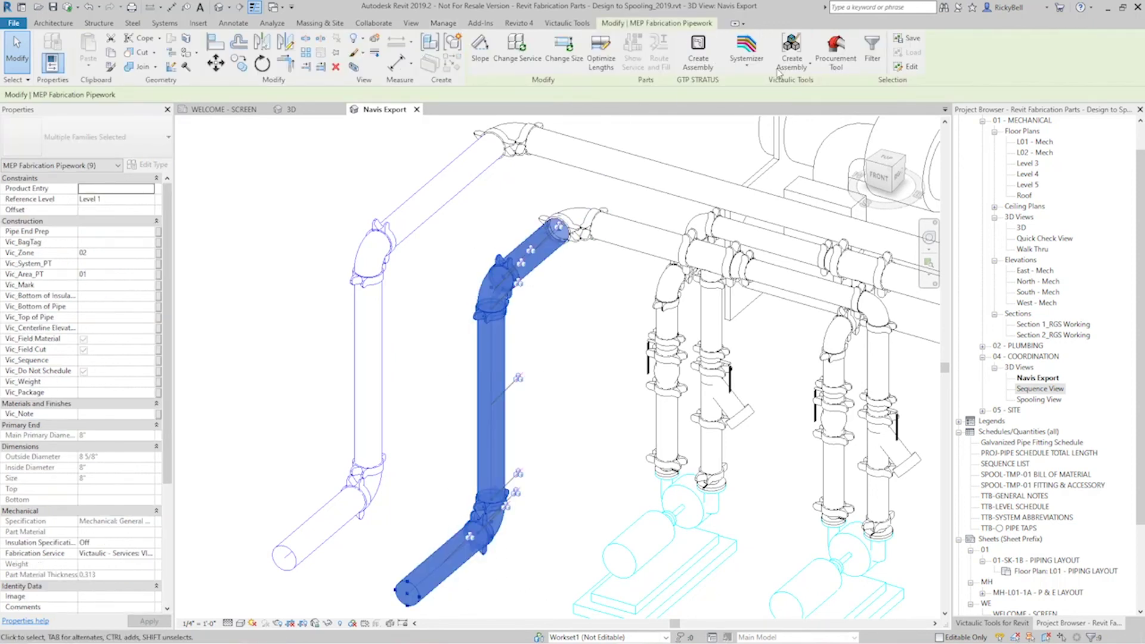
{"action": "left_click", "coordinate": [573, 313]}
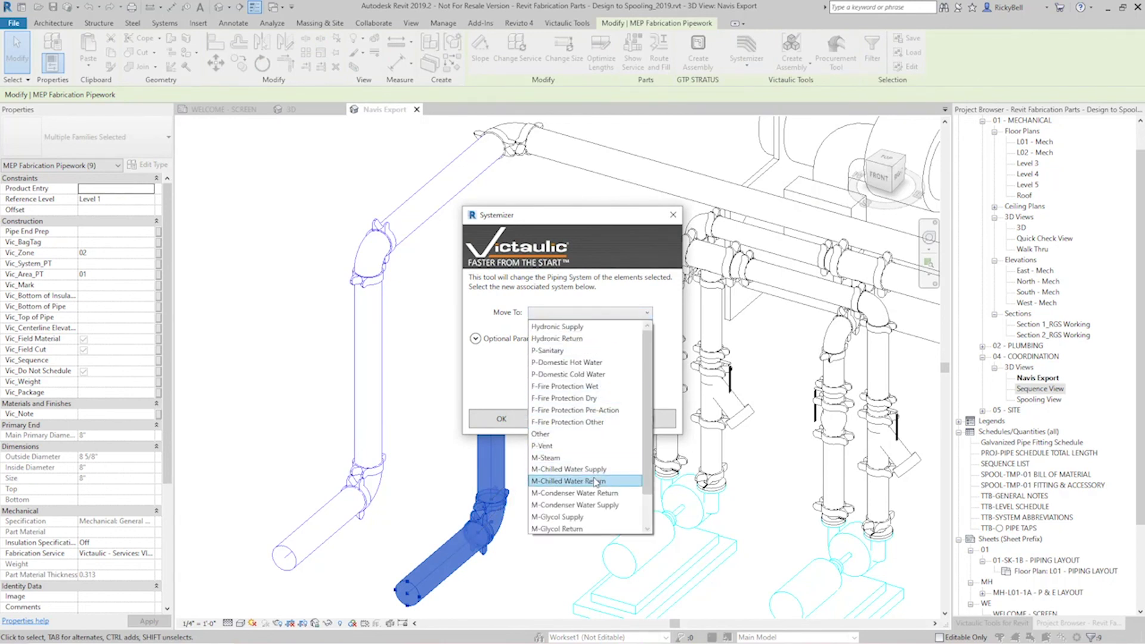
{"action": "left_click", "coordinate": [593, 481]}
{"action": "left_click", "coordinate": [501, 419]}
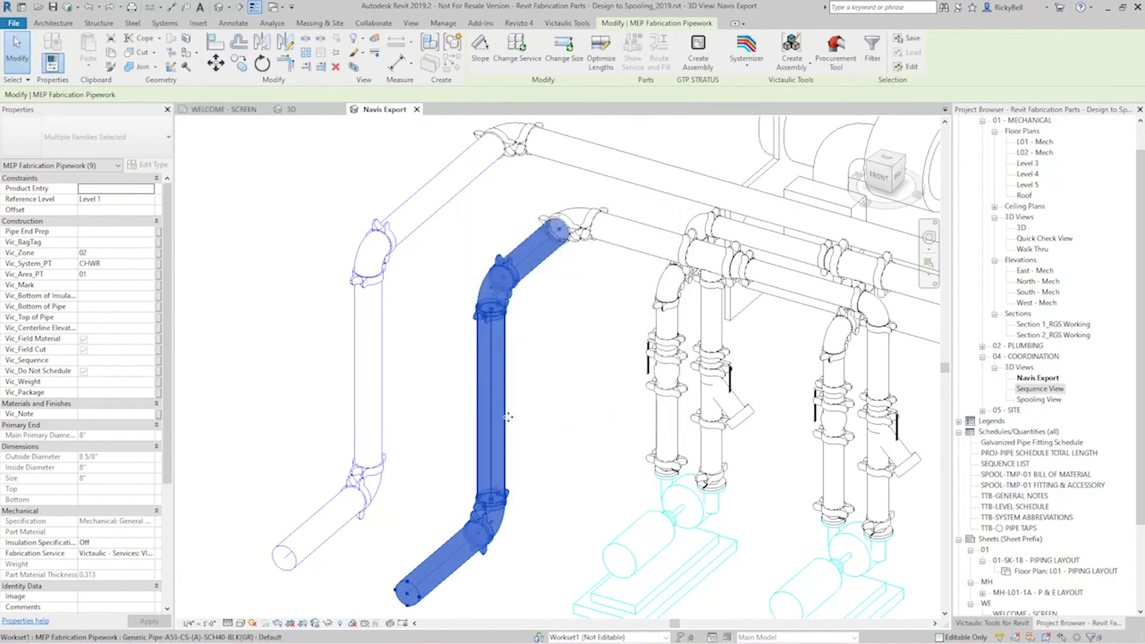
{"action": "left_click", "coordinate": [573, 392]}
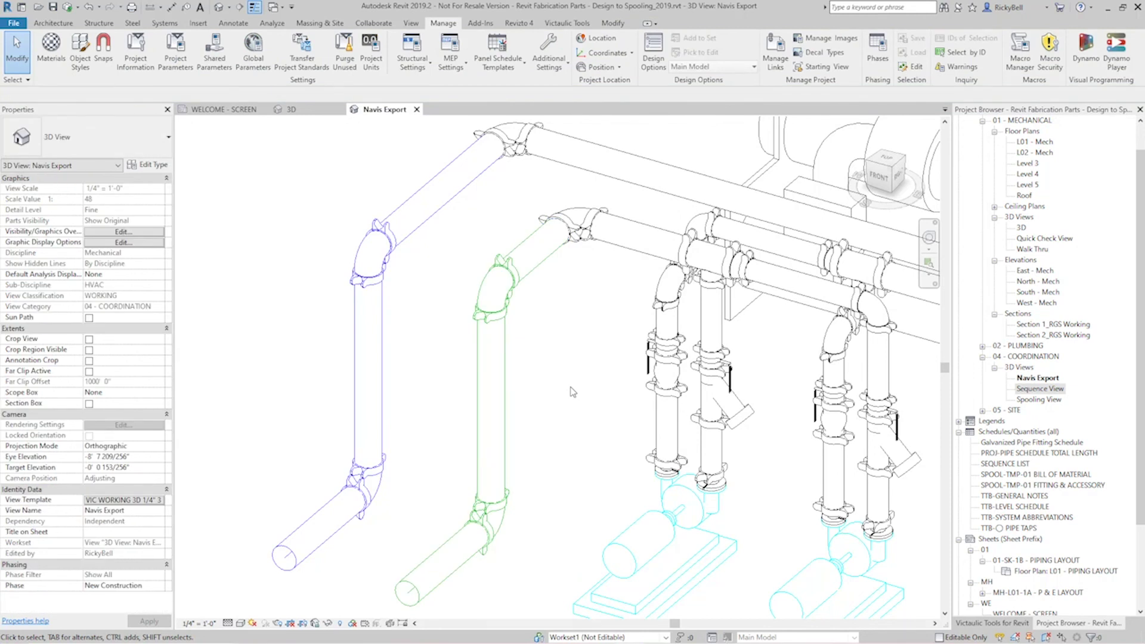